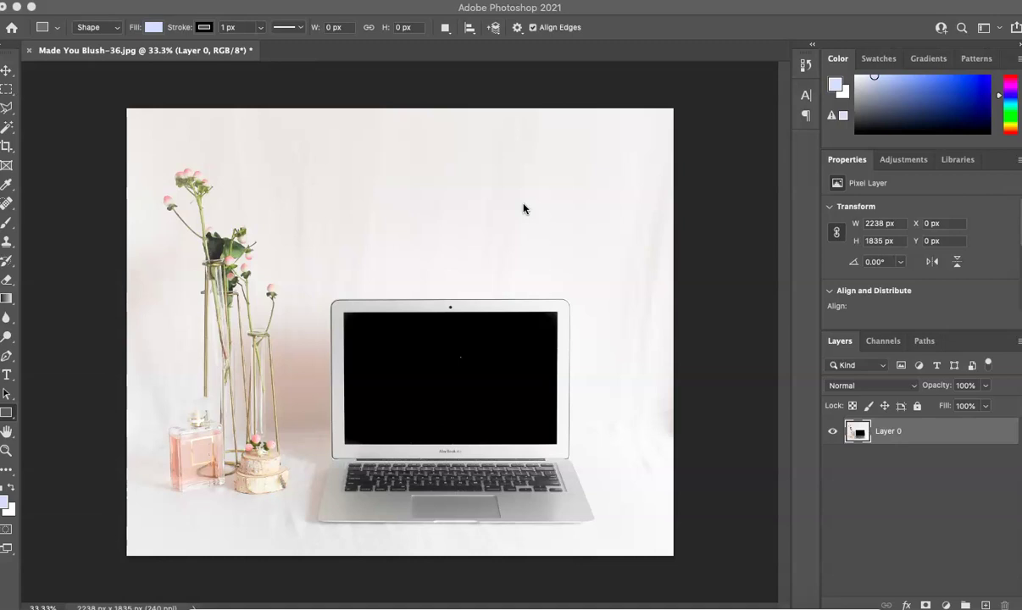
- Select the Move tool and bring the website screenshots folder window beside the canvas
left_click(490, 403)
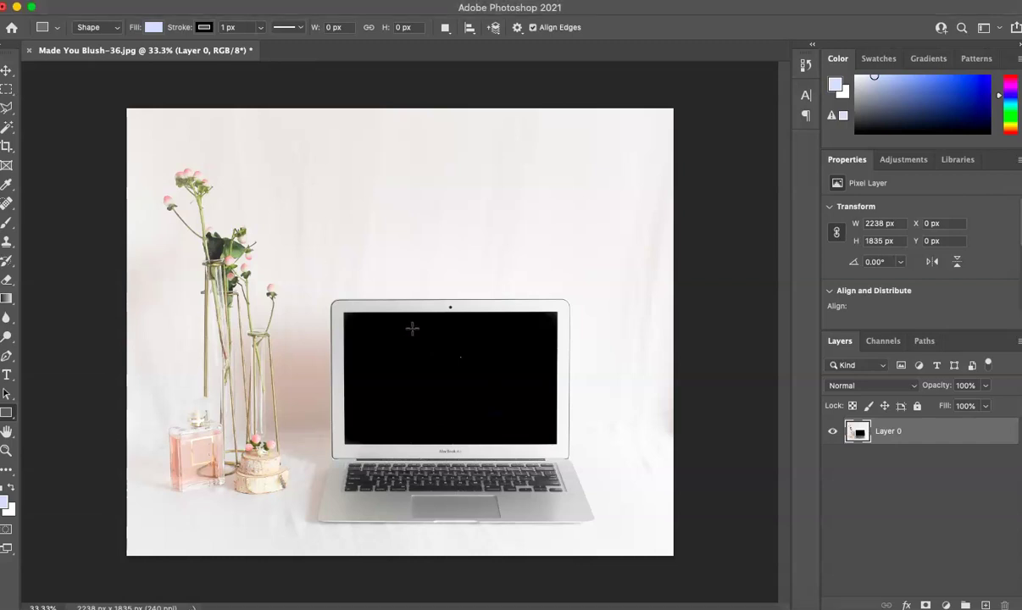
left_click(7, 70)
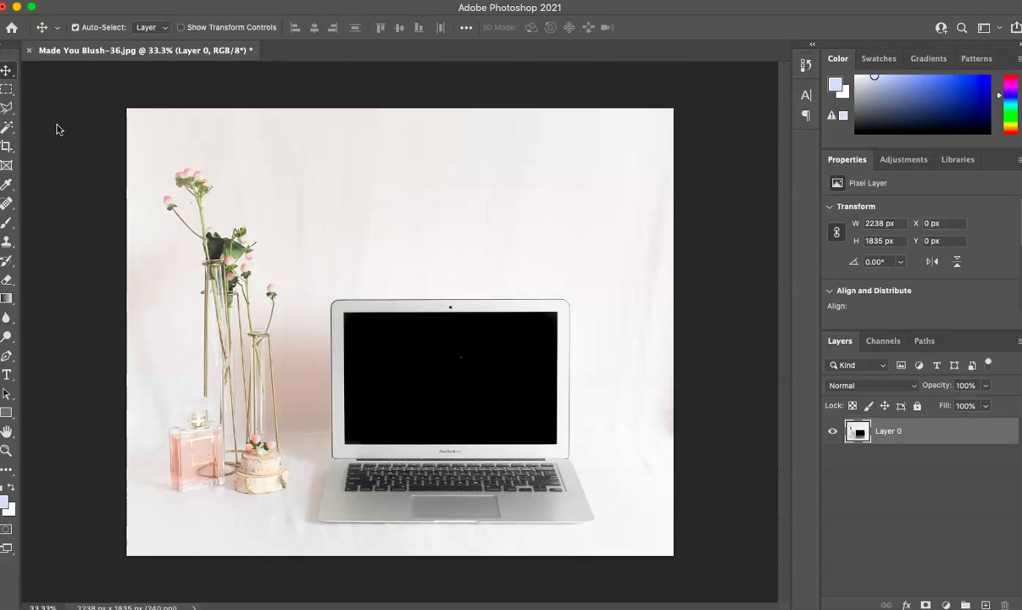
left_click(331, 132)
left_click(362, 514)
left_click_drag(361, 514, 334, 453)
- Place Home.png at the laptop screen's width, move it onto the screen, hide it, zoom to 50%
left_click_drag(406, 547, 434, 417)
left_click_drag(458, 333, 559, 324)
key("Return")
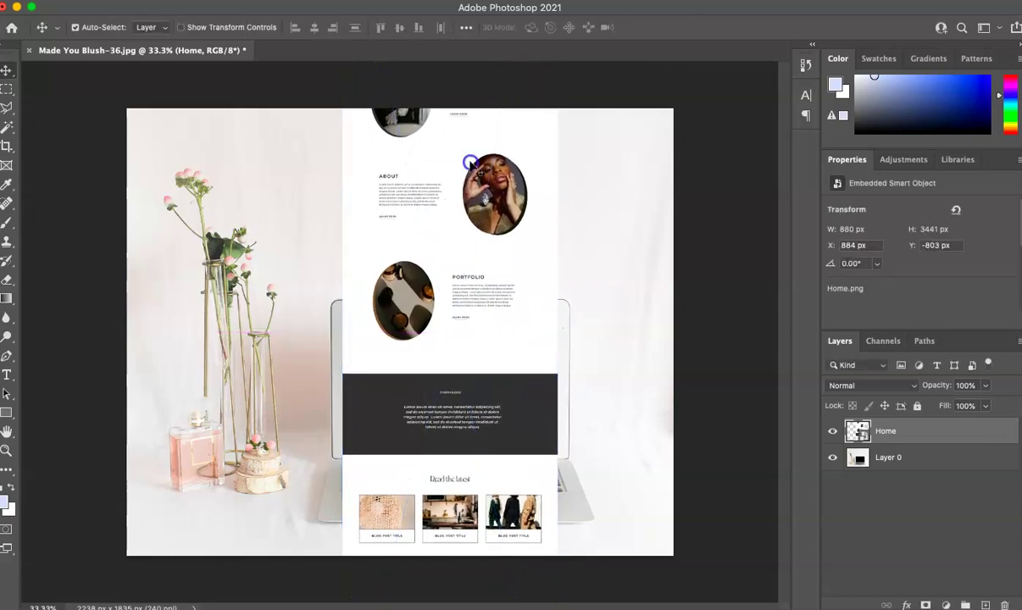
left_click_drag(470, 159, 467, 375)
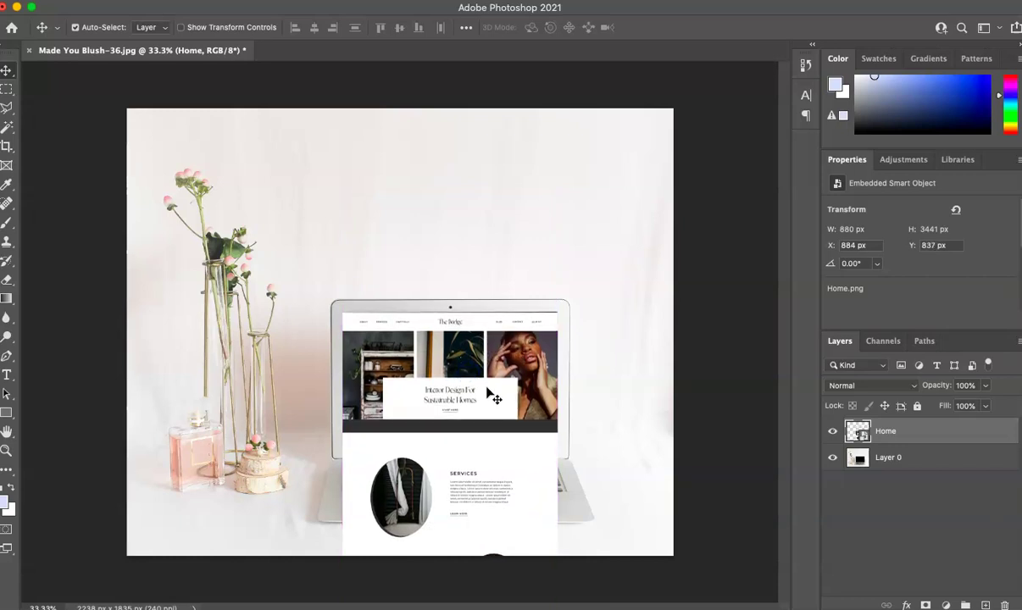
key("Down")
key("Down")
left_click(832, 434)
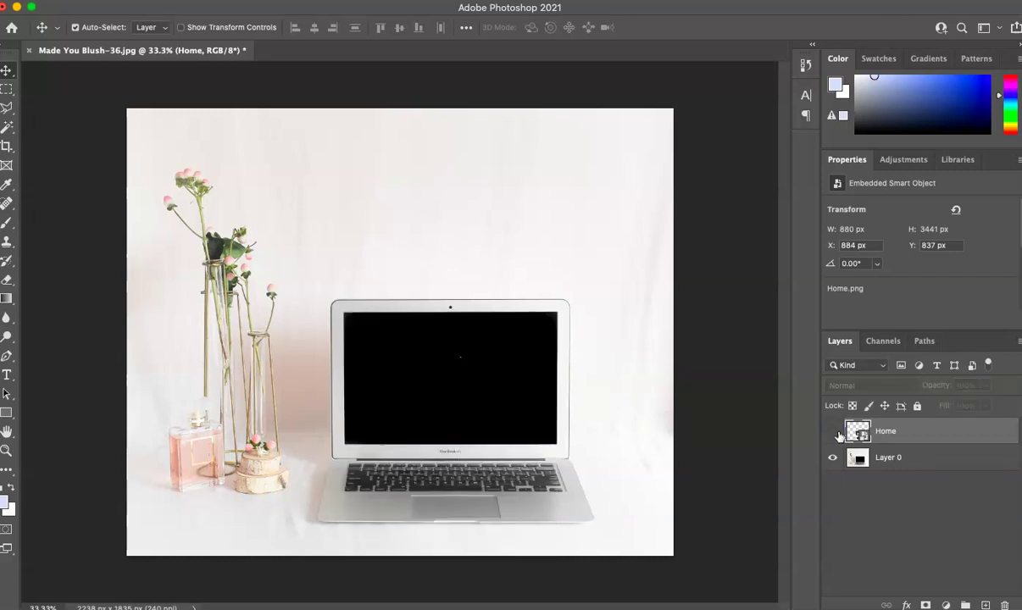
key("super+equal")
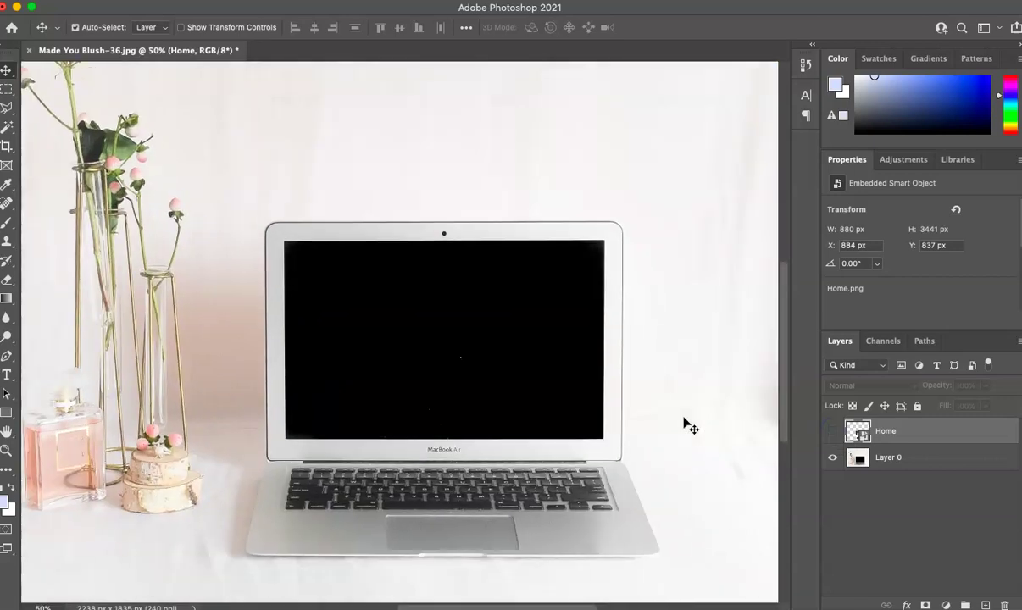
- Trace the laptop screen's four corners with the Polygonal Lasso Tool
left_click(8, 107)
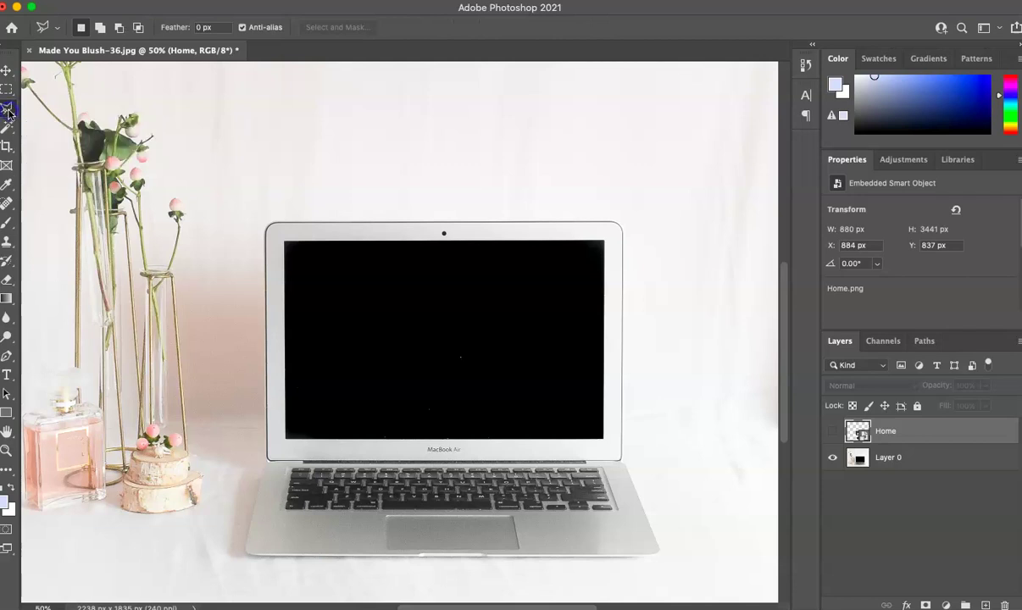
right_click(9, 108)
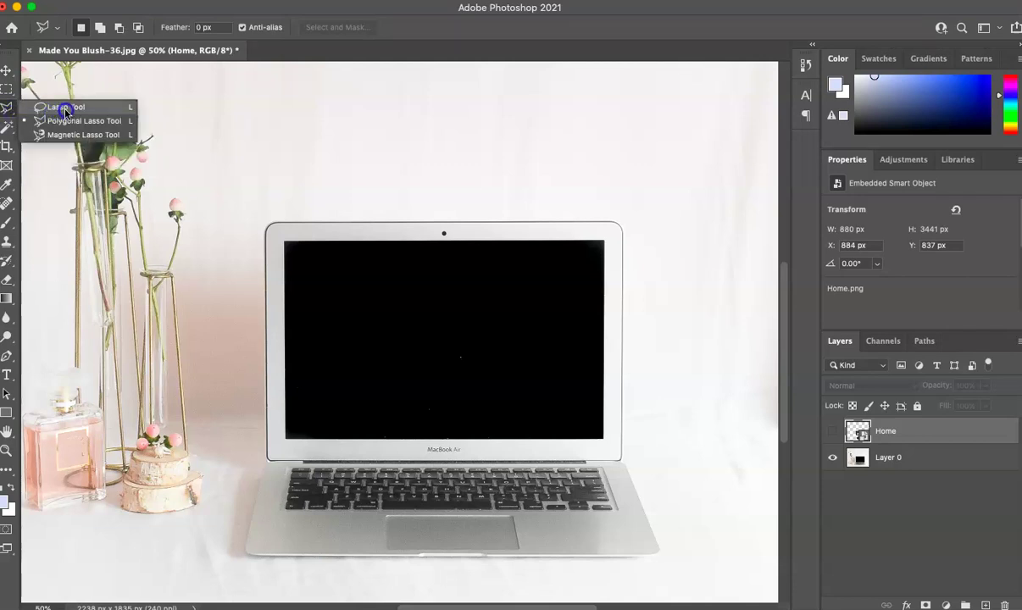
left_click(71, 121)
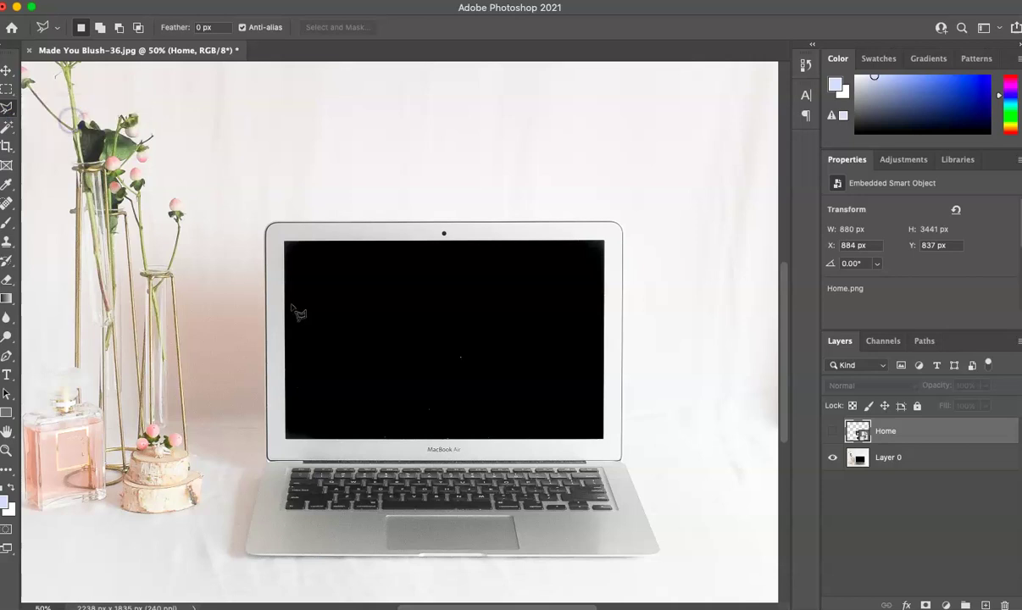
left_click(286, 241)
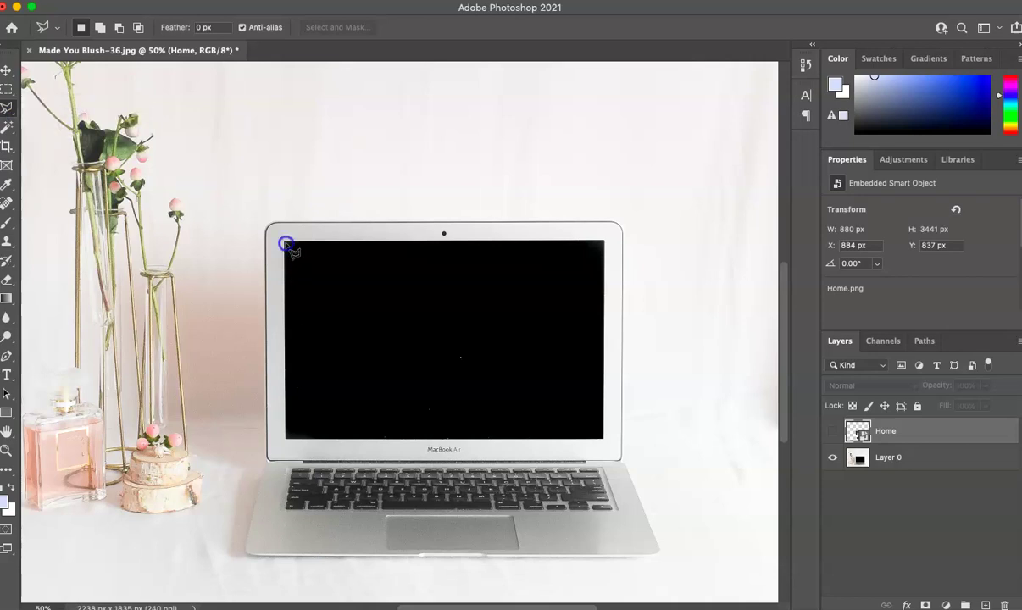
left_click(287, 439)
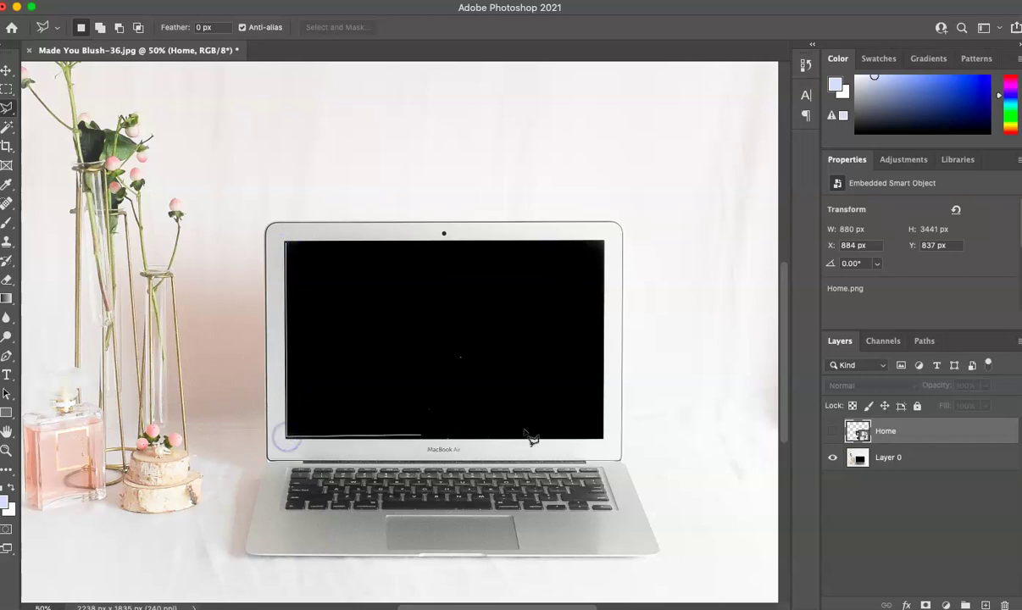
left_click(604, 439)
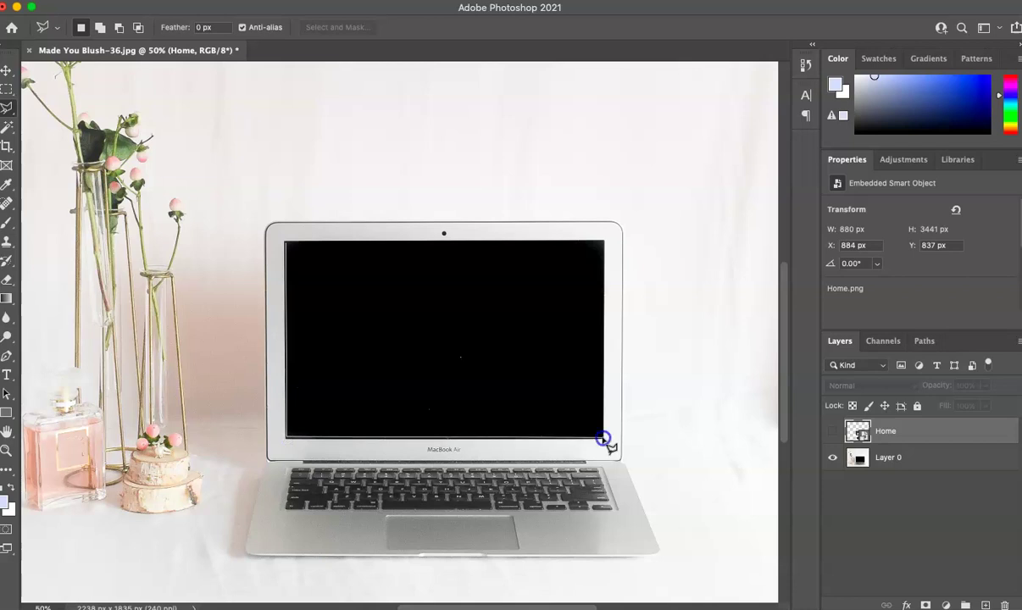
left_click(604, 244)
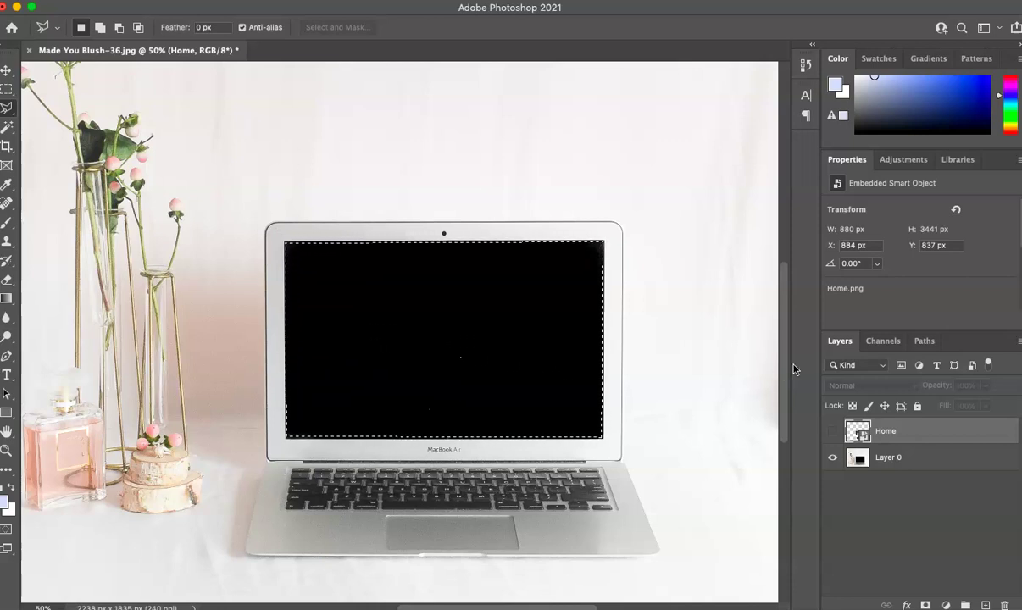
- Show the Home layer, mask it to the selection, and nudge it into alignment with the Move tool
left_click(833, 434)
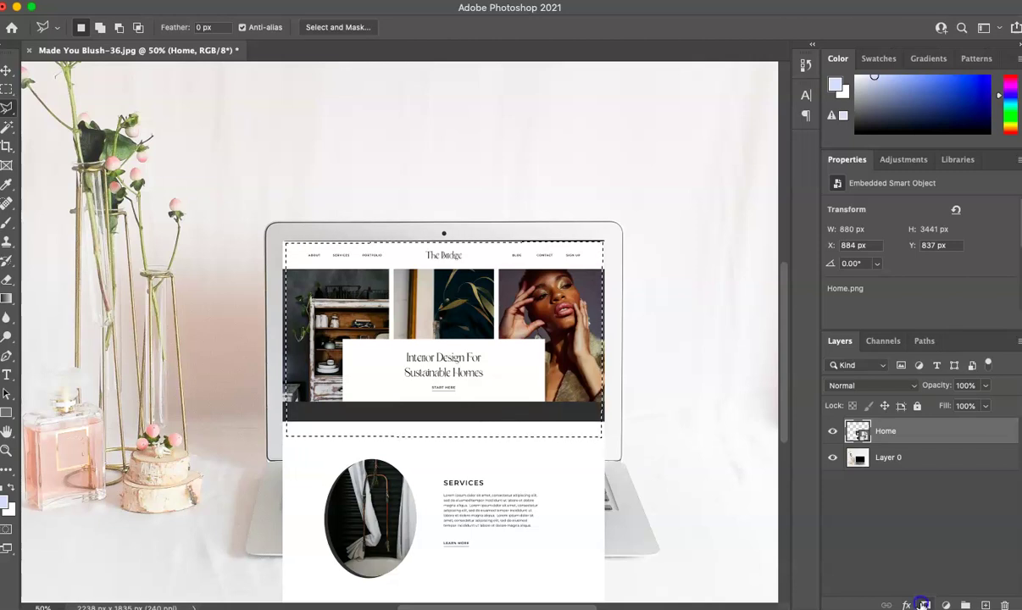
left_click(923, 605)
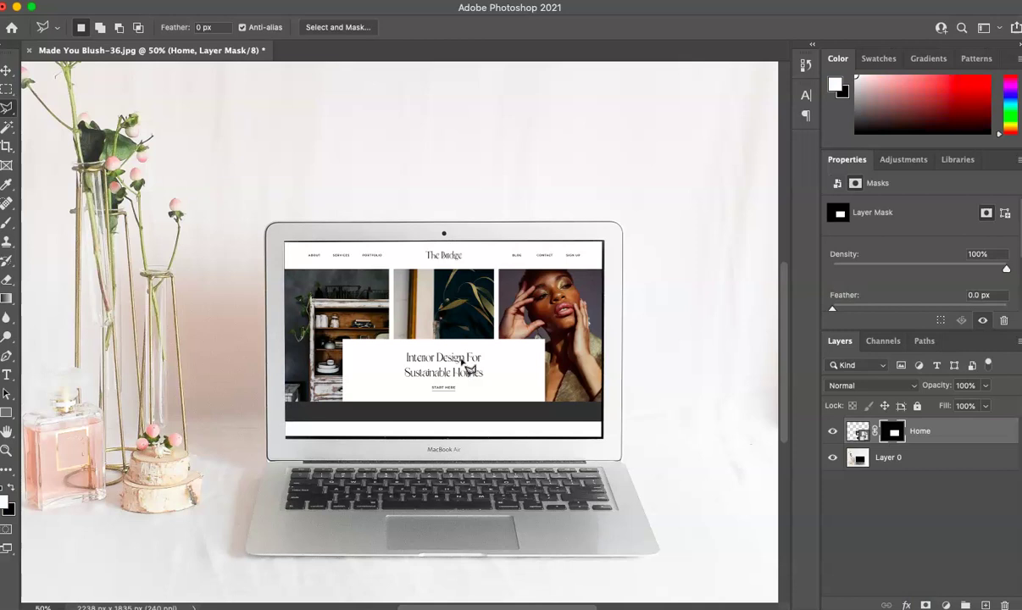
left_click(7, 70)
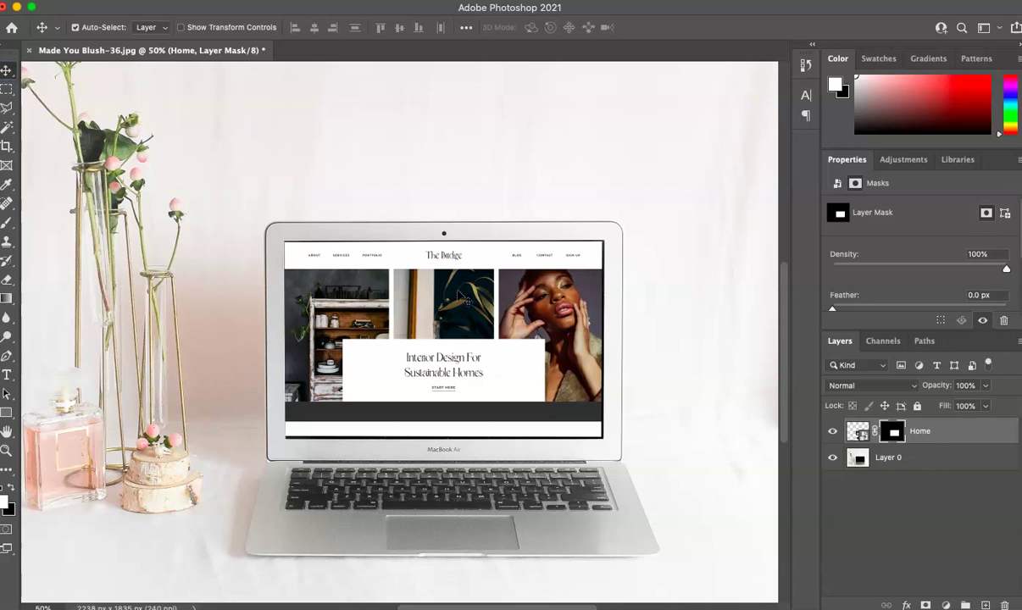
key("Right")
key("Right")
key("Down")
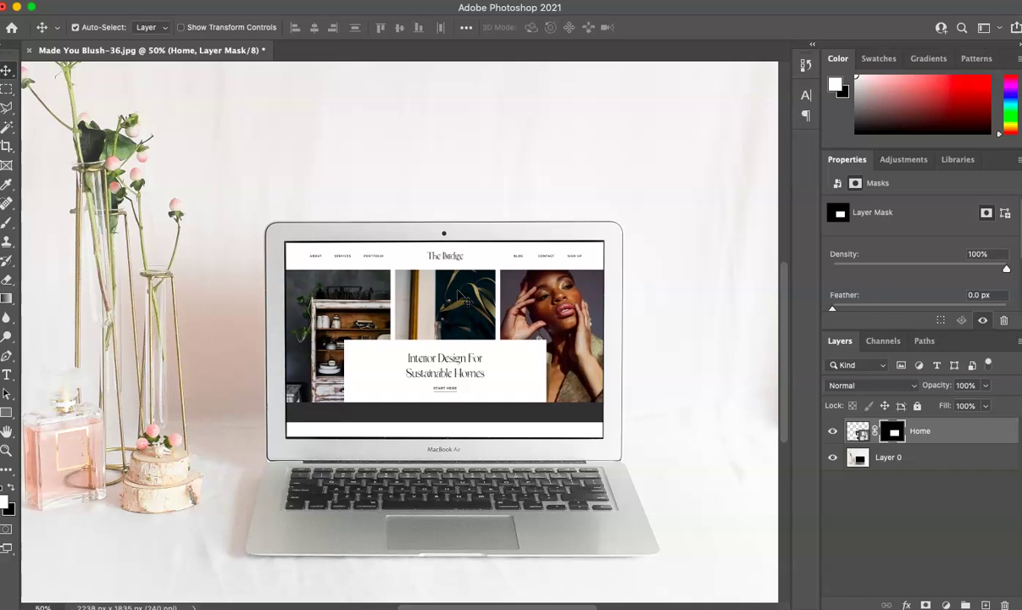
key("Left")
key("Right")
- Target the Home image thumbnail and unlink its layer mask
scroll(462, 297, "up", 2)
scroll(462, 296, "down", 2)
scroll(462, 297, "down", 1)
scroll(462, 297, "up", 2)
scroll(462, 297, "down", 1)
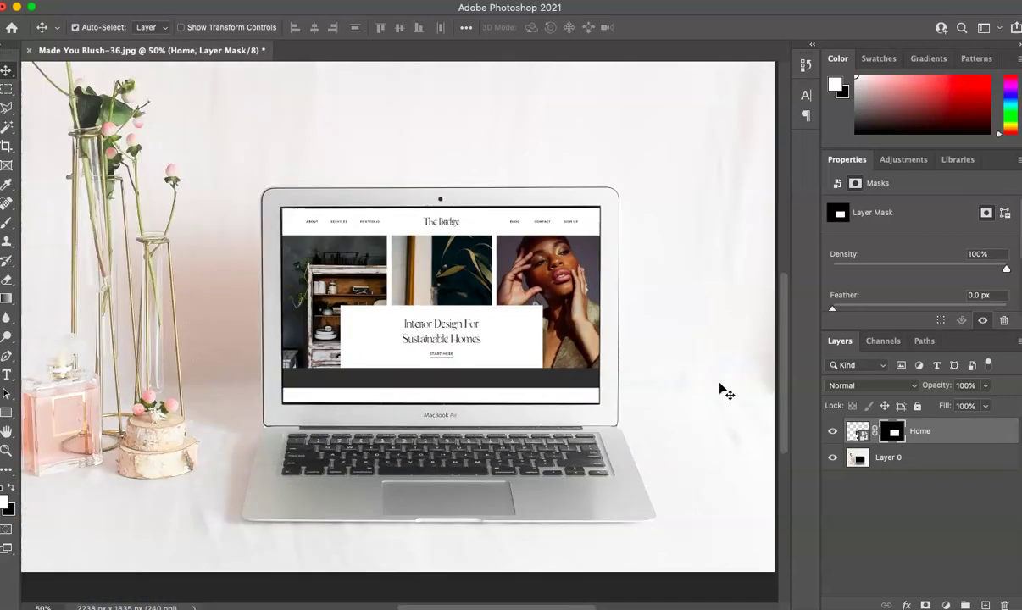
left_click(857, 431)
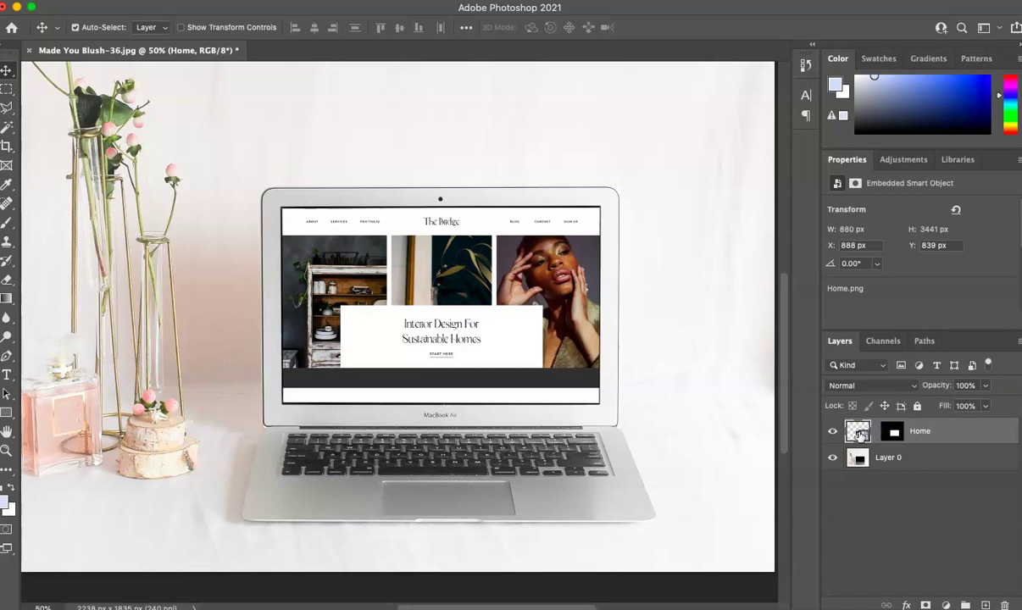
left_click(879, 433)
- Open the Timeline panel from the Window menu and check Set Timeline Frame Rate
left_click(470, 0)
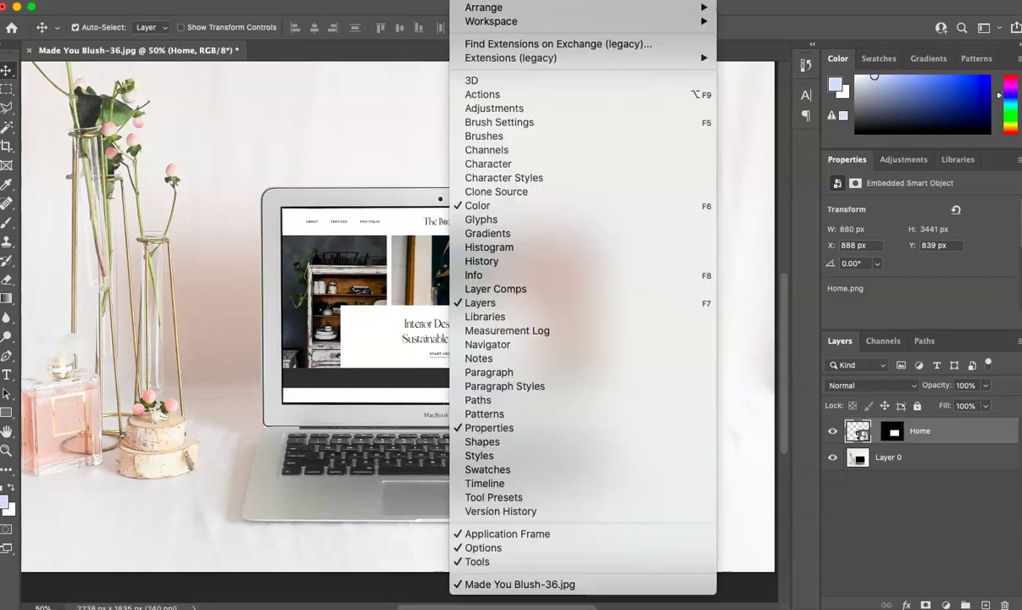
left_click(497, 490)
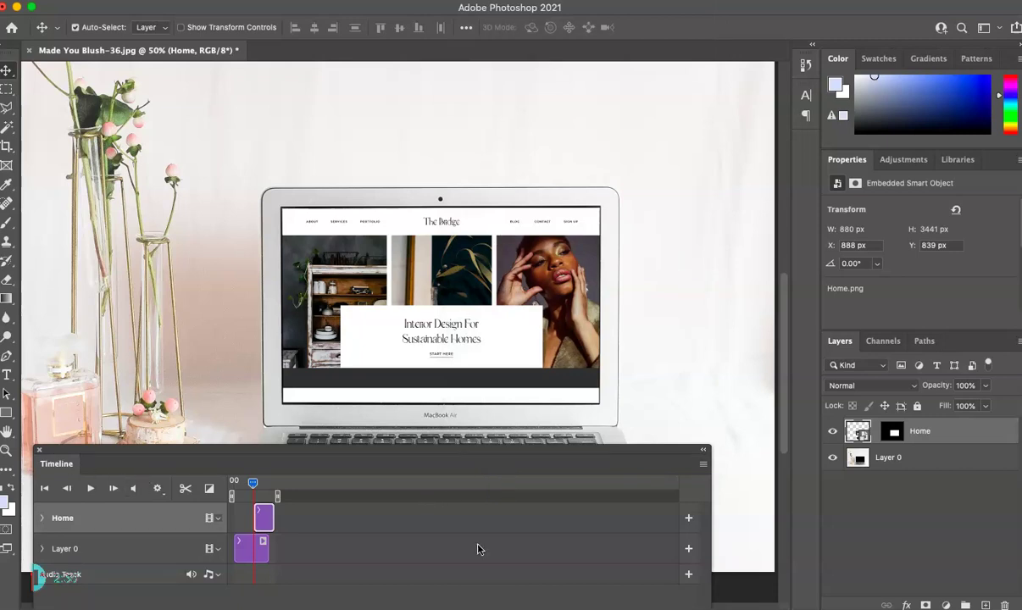
left_click(700, 465)
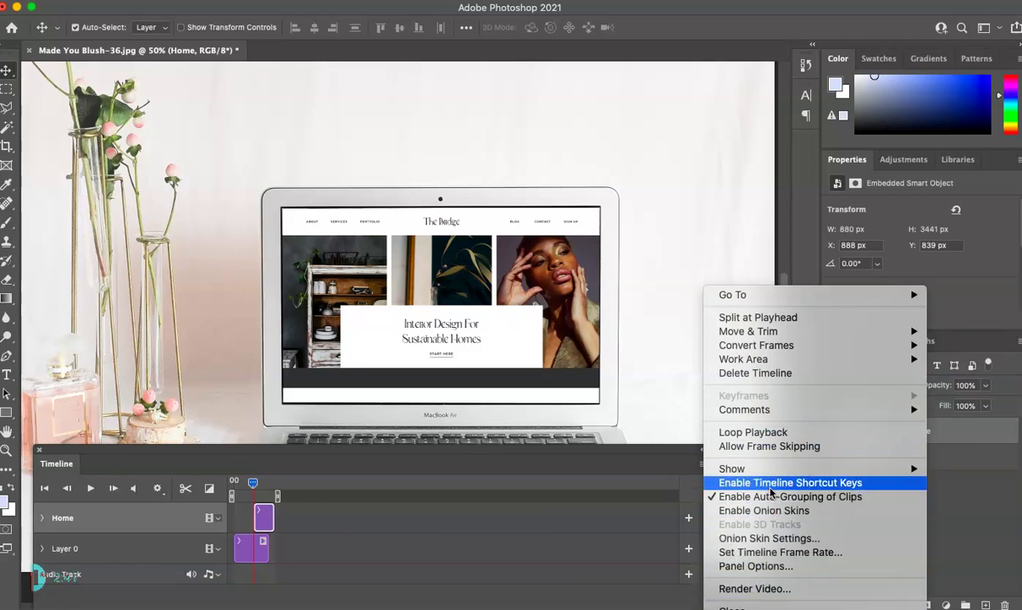
left_click(725, 552)
left_click(600, 331)
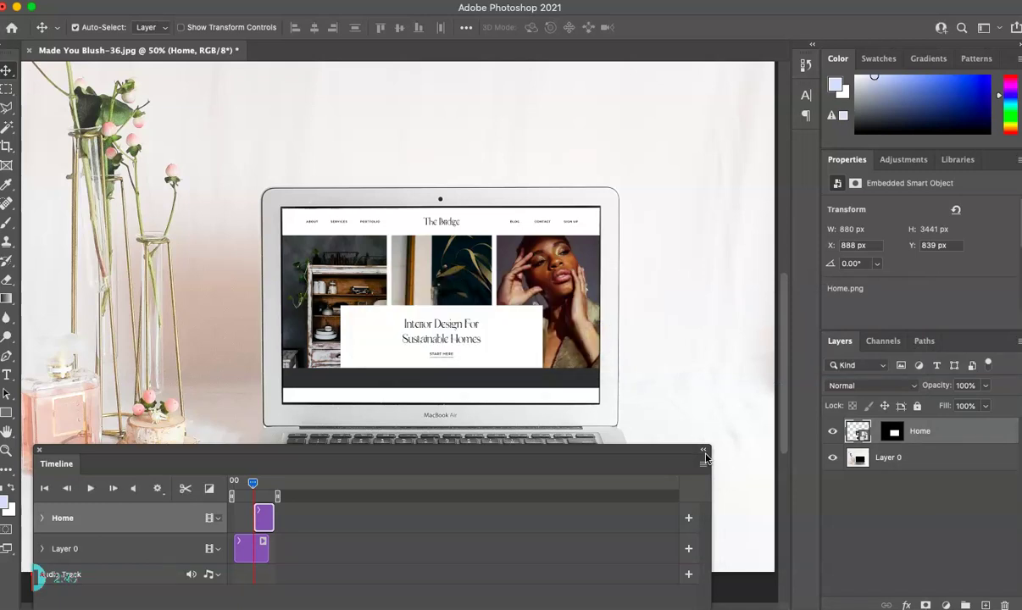
- Create a frame animation, then lower the Timeline to reveal the laptop keyboard
left_click(34, 593)
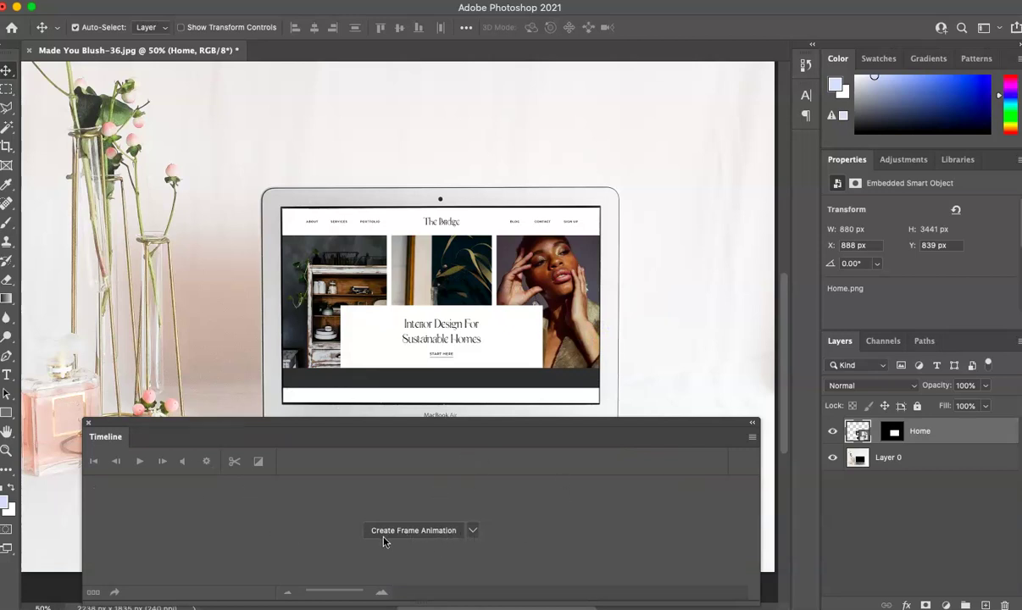
left_click(474, 530)
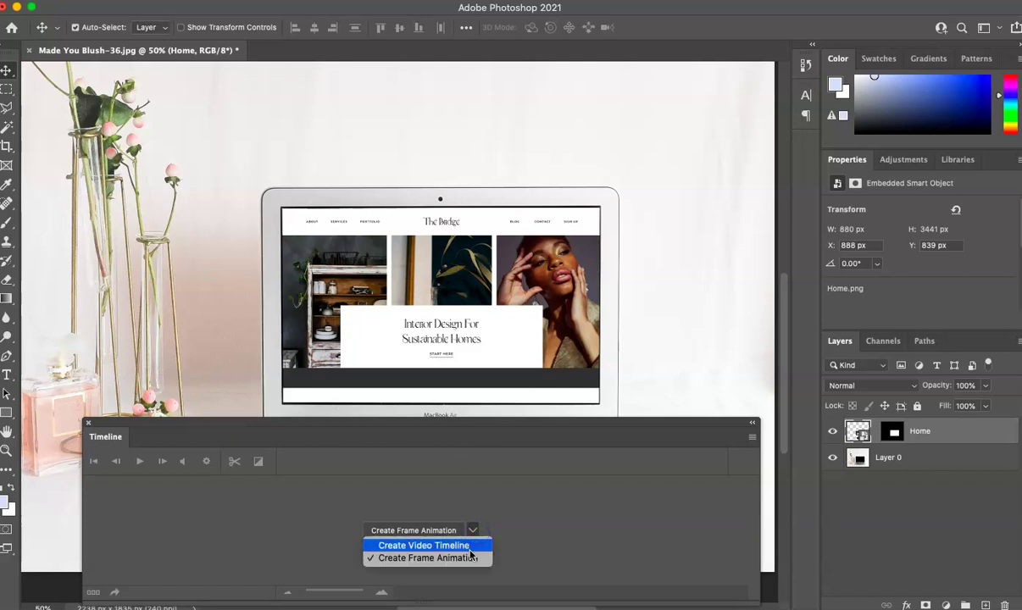
left_click(506, 512)
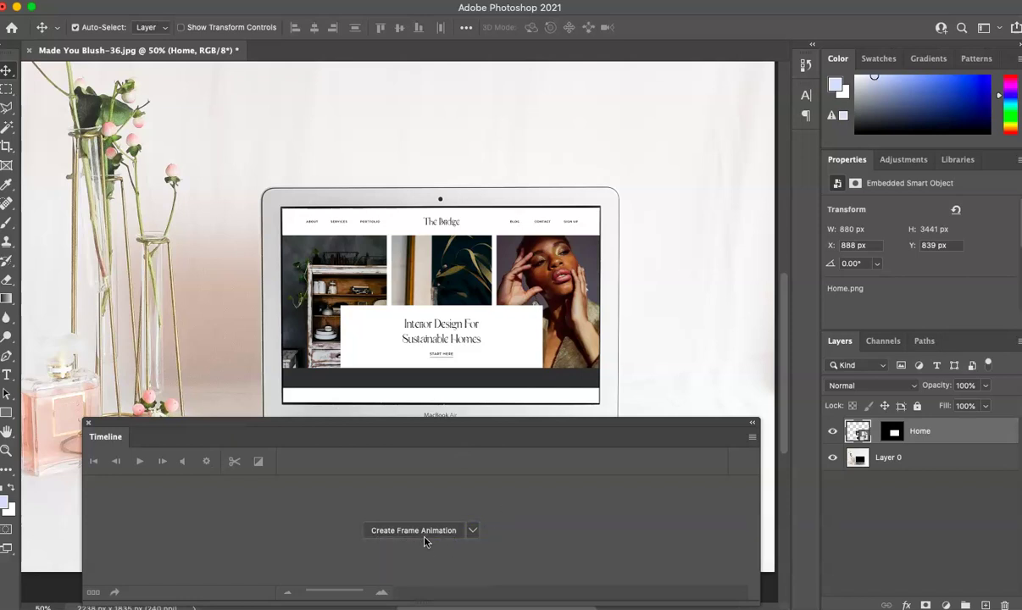
left_click(422, 530)
left_click_drag(328, 430, 326, 471)
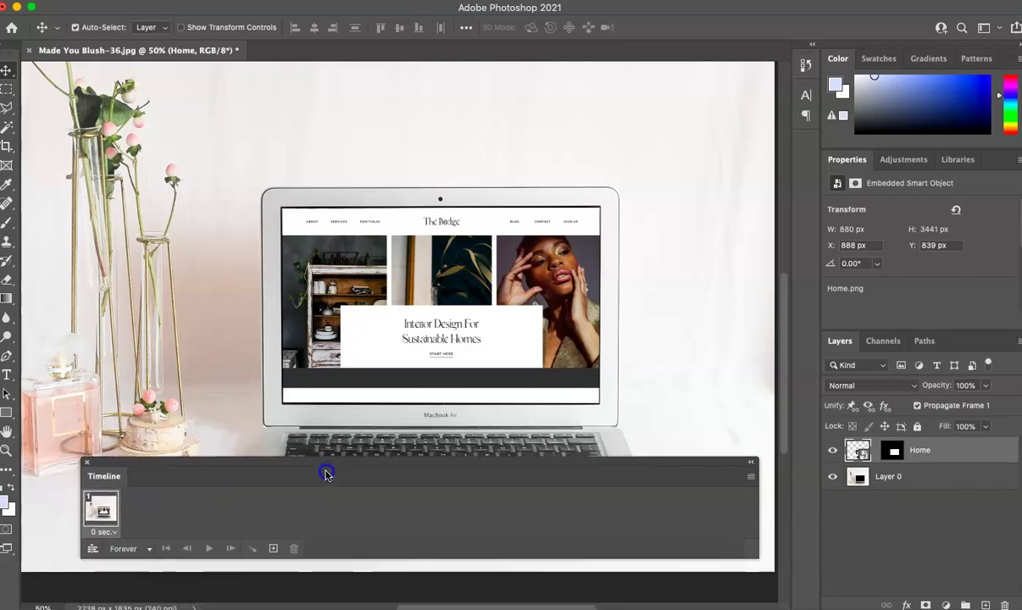
- Duplicate the first frame to make frame 2, deleting an accidental third frame
left_click(274, 550)
key("super+z")
left_click(274, 550)
left_click(273, 548)
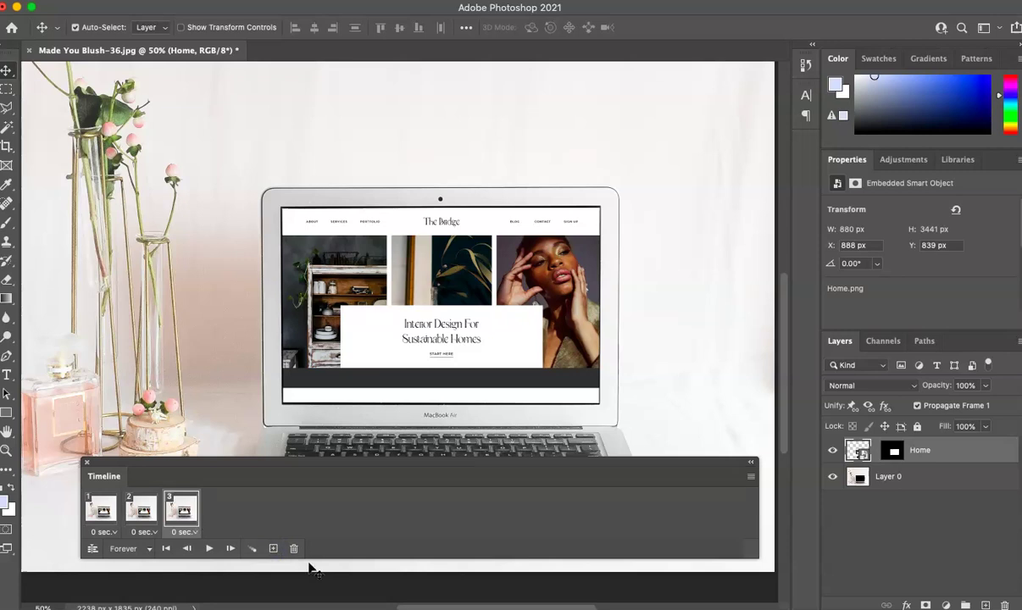
left_click(293, 548)
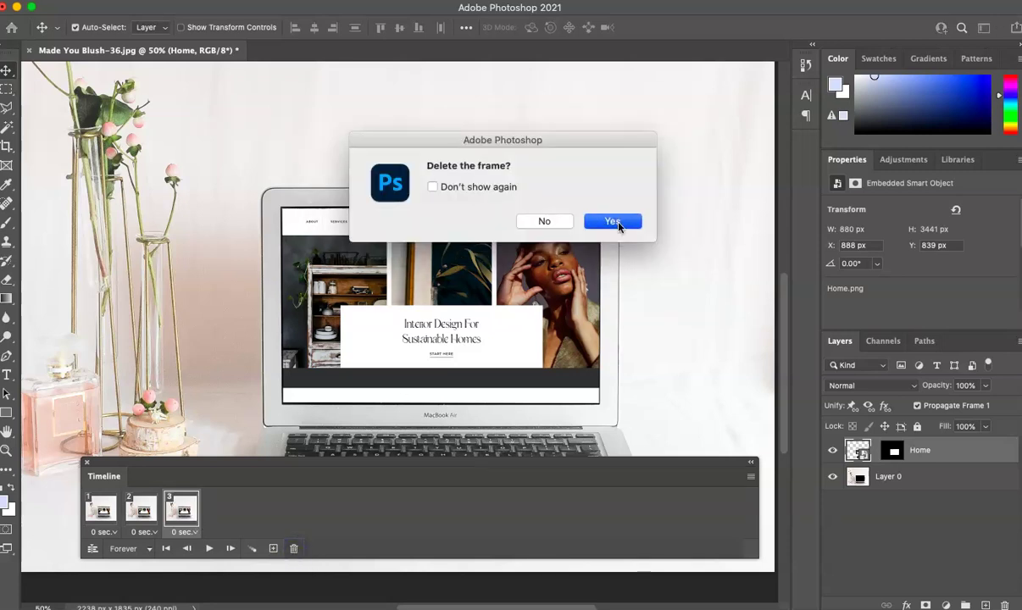
left_click(612, 222)
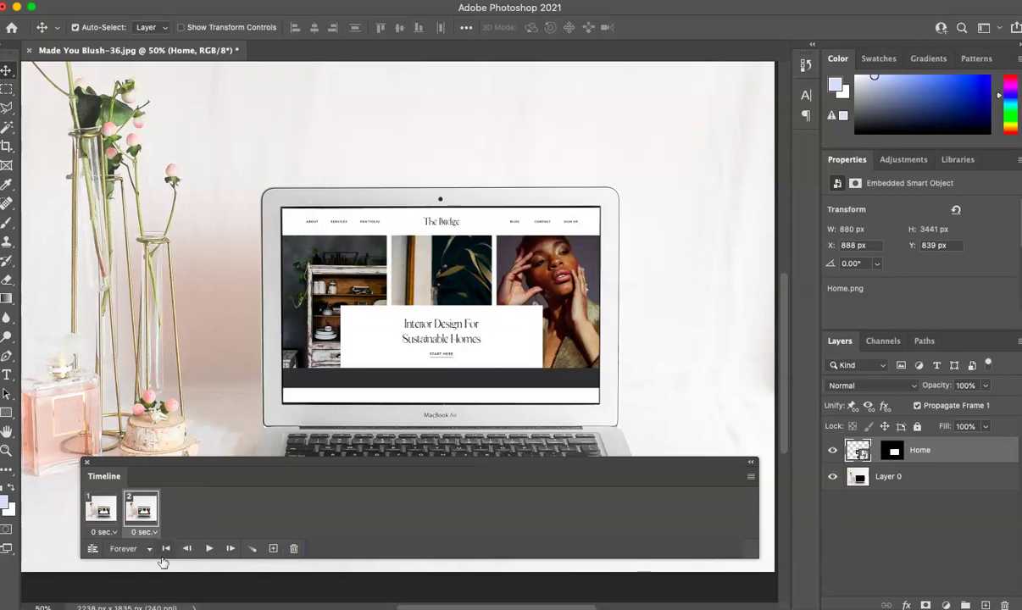
- On frame 2, drag the Home page up until its footer fills the laptop screen
left_click(133, 509)
left_click(614, 522)
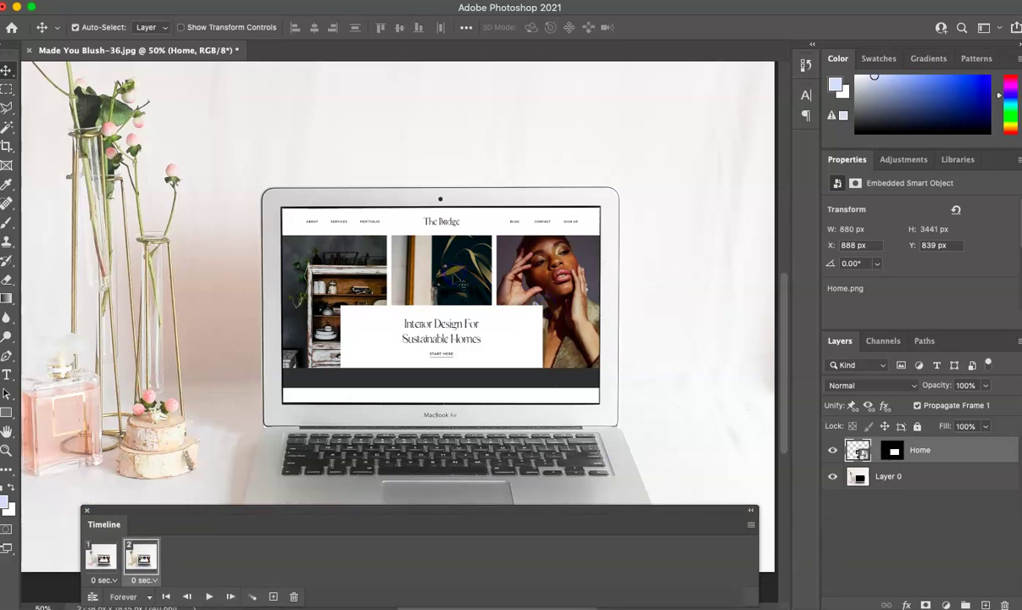
left_click_drag(454, 277, 456, 164)
left_click_drag(456, 353, 454, 177)
left_click_drag(440, 303, 442, 160)
left_click_drag(442, 339, 448, 168)
left_click_drag(449, 360, 446, 229)
left_click_drag(426, 335, 445, 254)
mouse_move(445, 325)
left_mouse_down()
mouse_move(445, 296)
mouse_move(445, 328)
left_mouse_up()
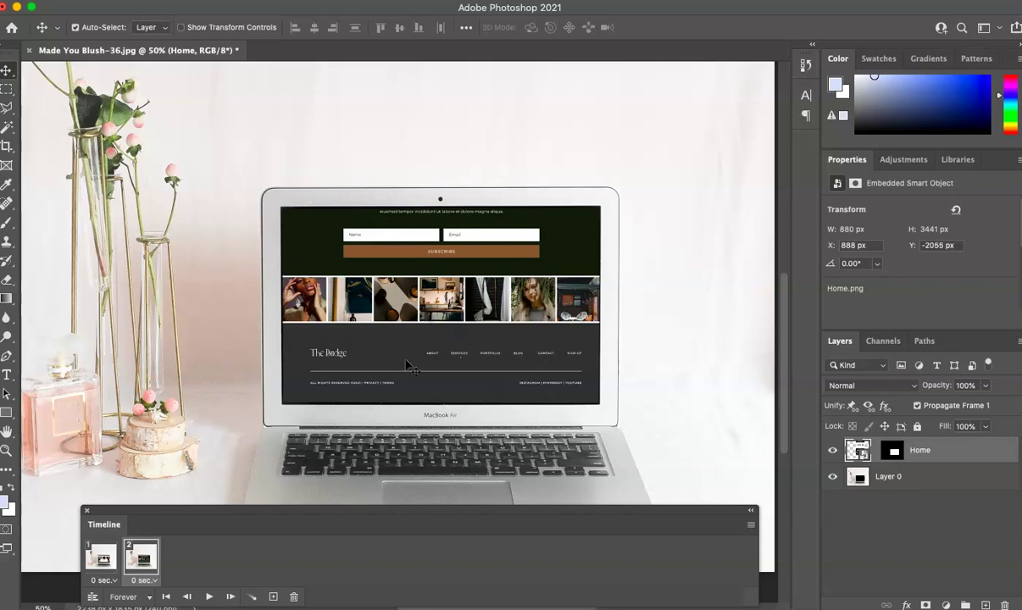
- Select both frames and set their delay to 0.2 seconds
left_click(106, 566)
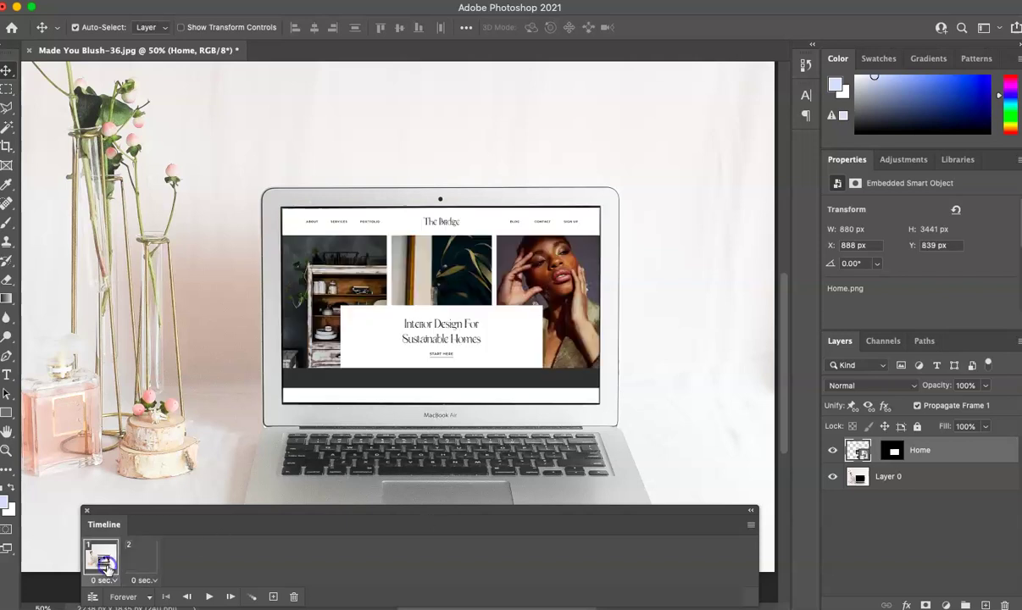
left_click(151, 561, "shift")
left_click(156, 581)
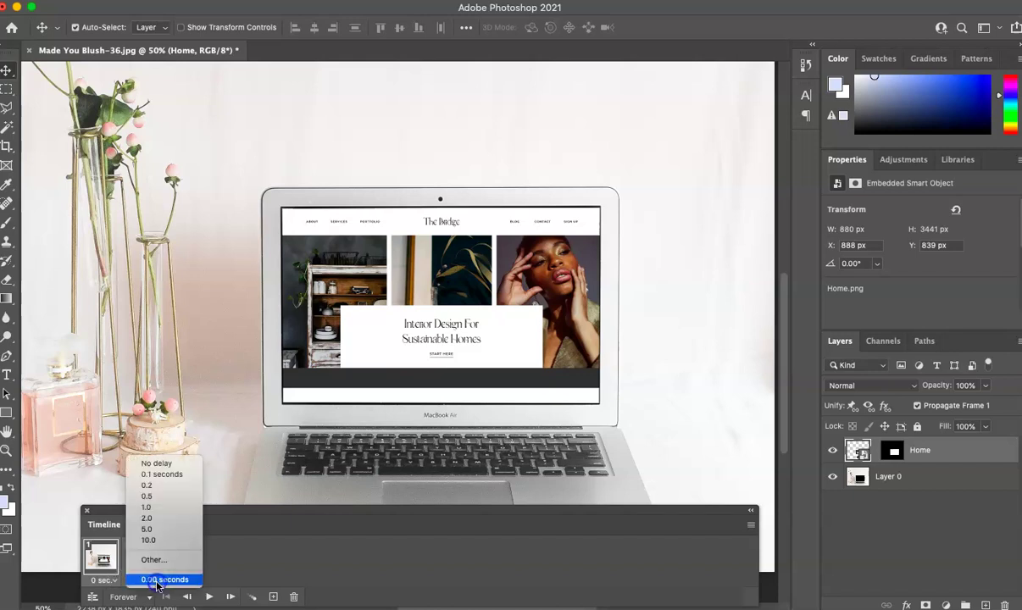
left_click(157, 487)
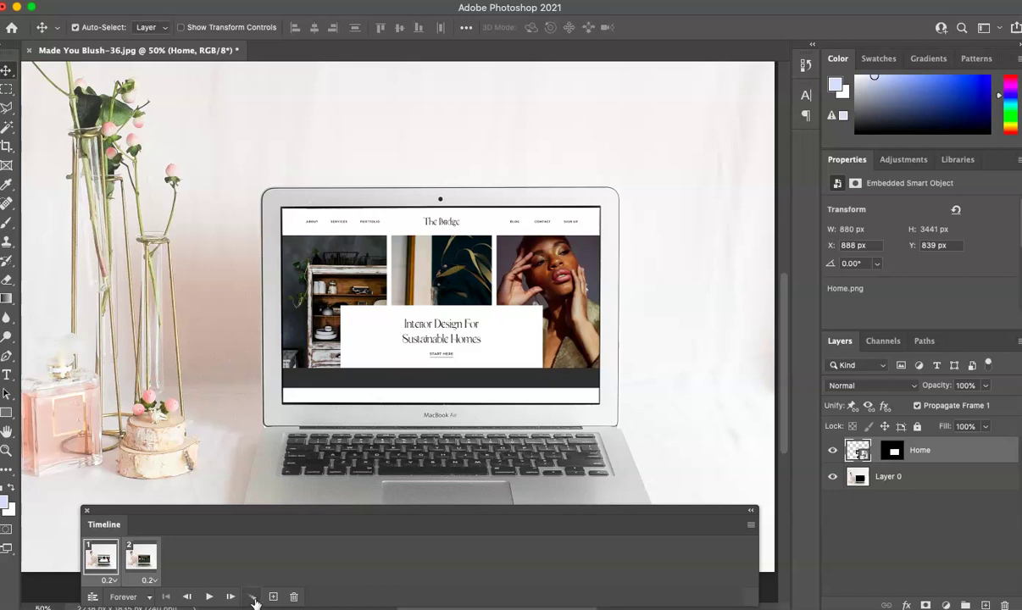
- Tween the two frames and play the animation to preview the scroll
left_click(253, 597)
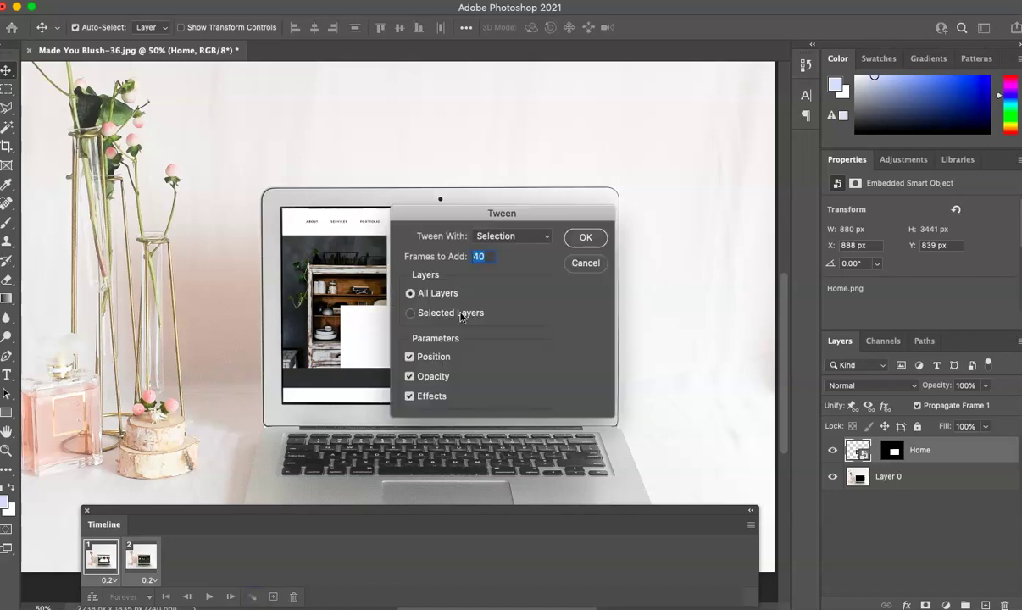
key("BackSpace")
key("BackSpace")
left_click(587, 239)
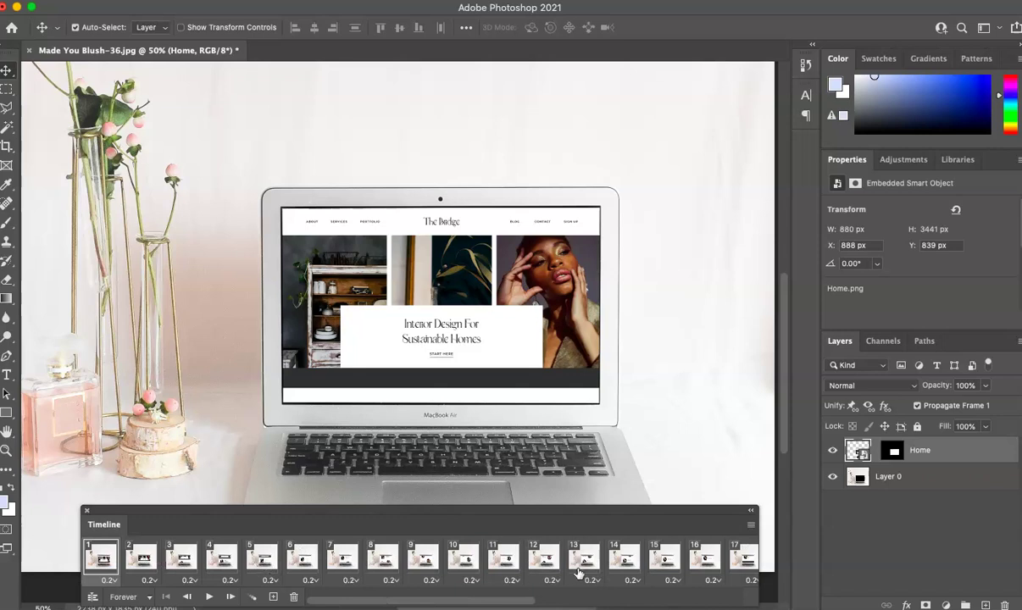
scroll(579, 574, "right", 5)
left_click(210, 598)
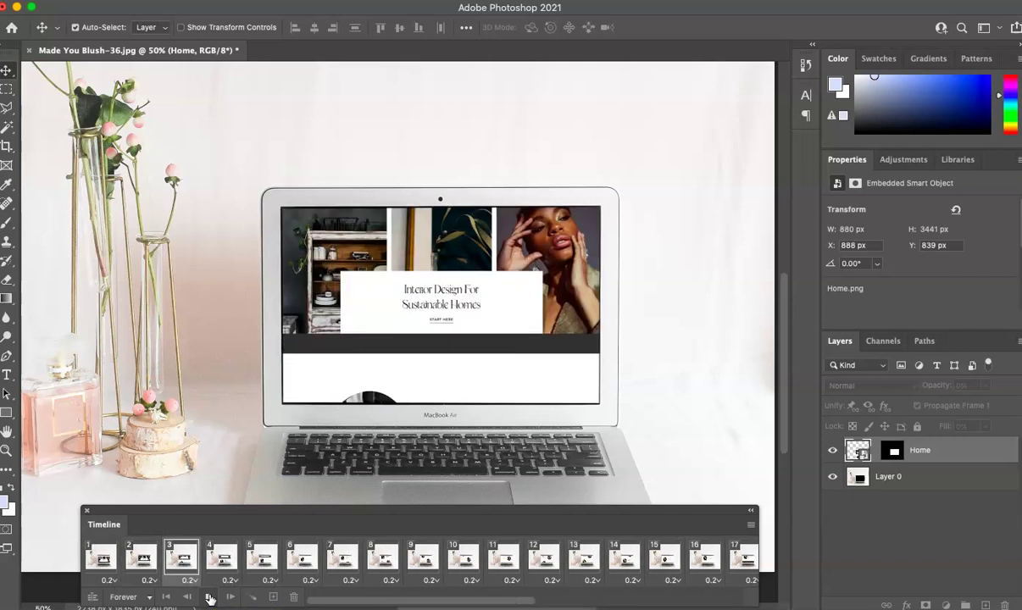
left_click(210, 598)
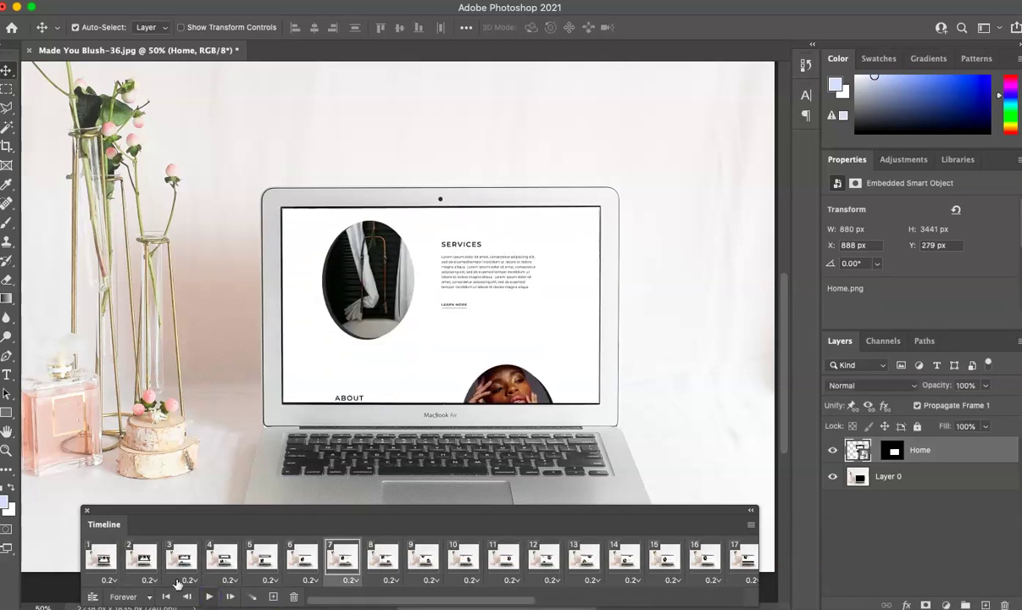
left_click(102, 561)
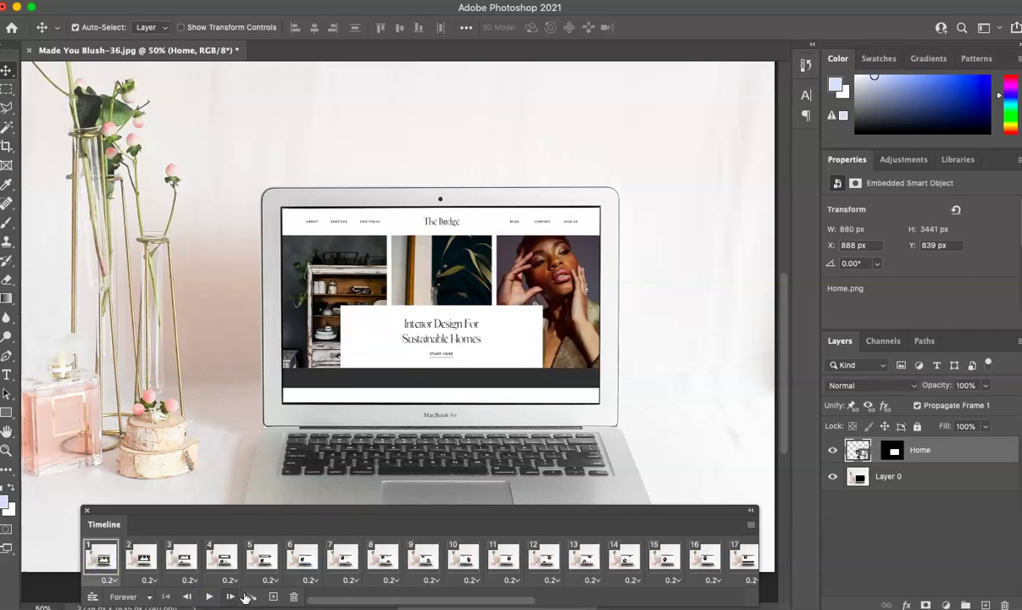
- Undo and redo the tween twice, the second time with 20 frames, previewing each result
key("super+z")
left_click(251, 597)
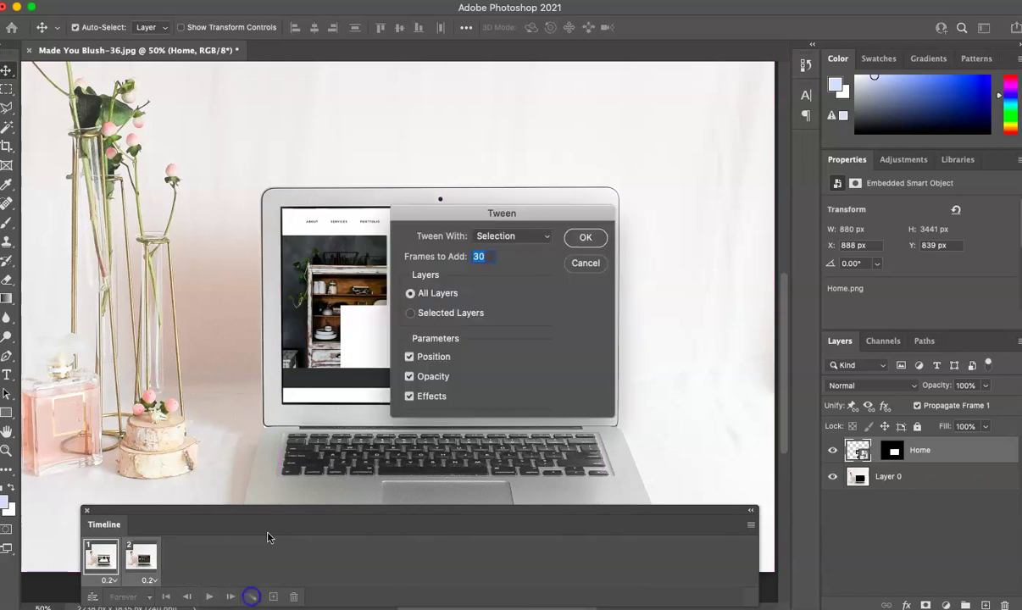
left_click(586, 238)
left_click(208, 597)
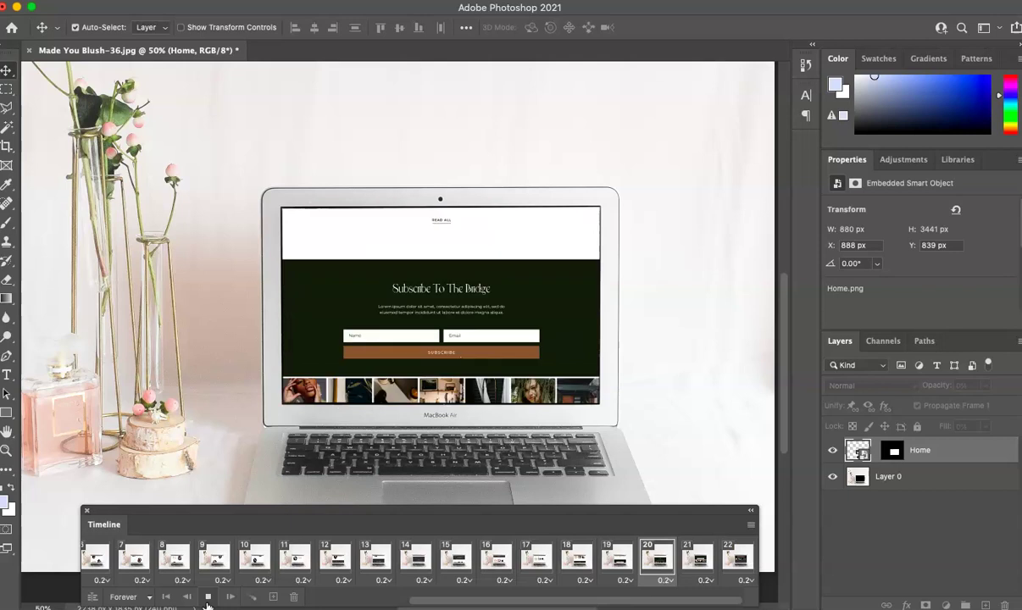
left_click(207, 597)
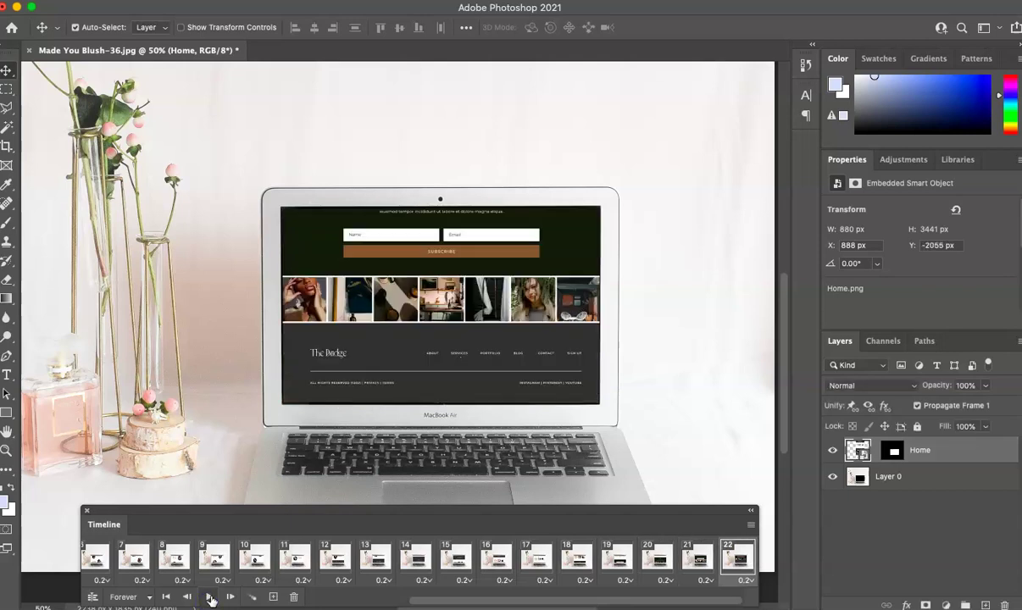
key("super+z")
left_click(253, 598)
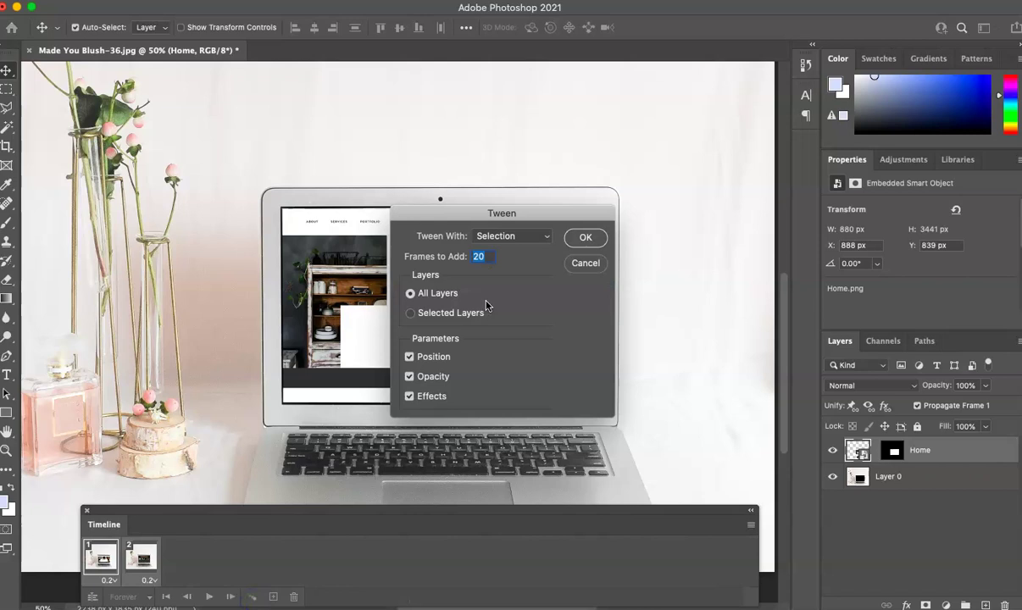
left_click(604, 240)
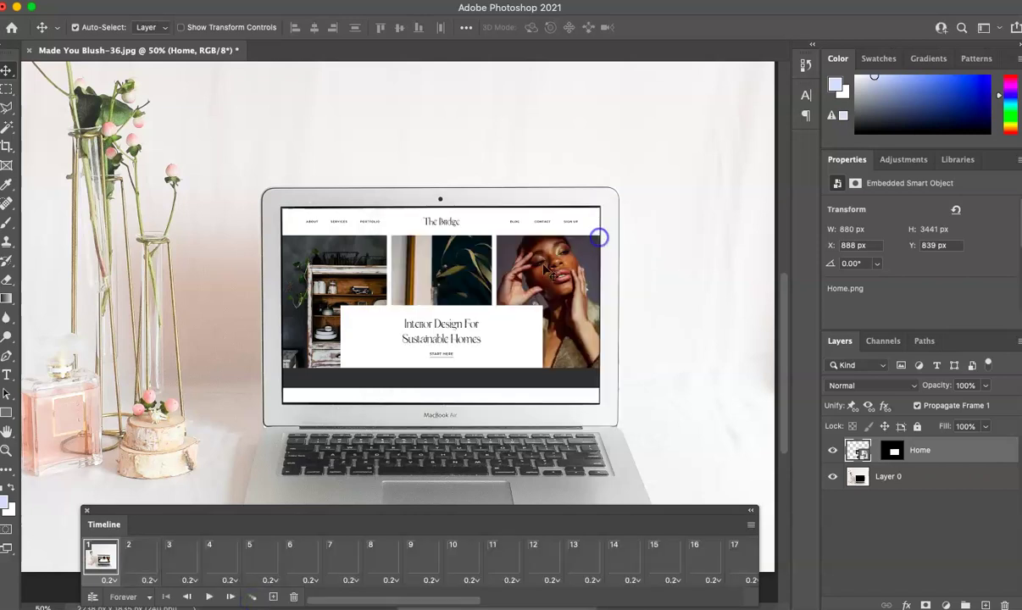
left_click(208, 597)
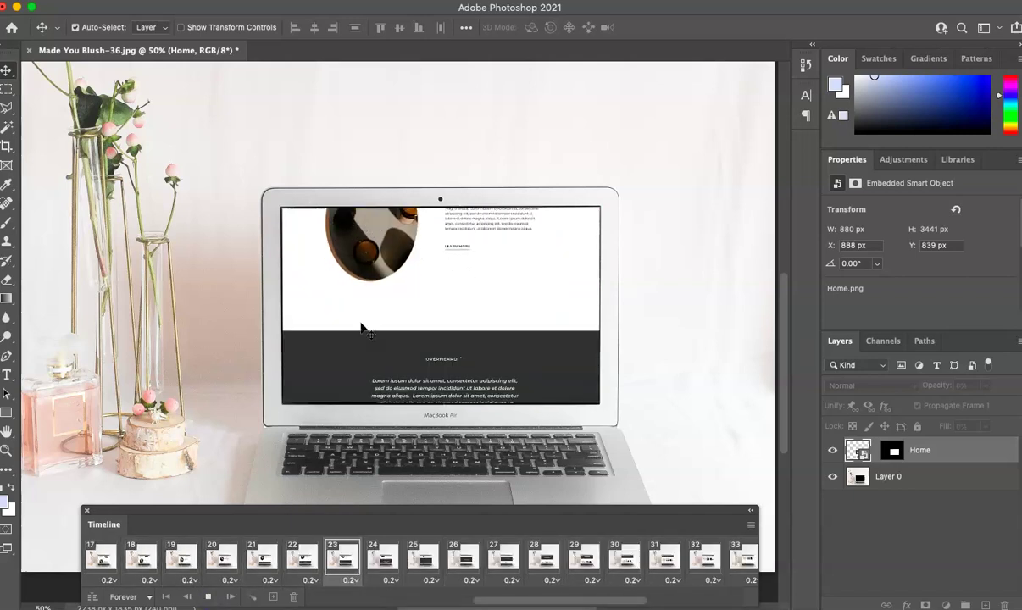
left_click(208, 597)
- Re-tween with 25 frames to add
scroll(136, 576, "left", 10)
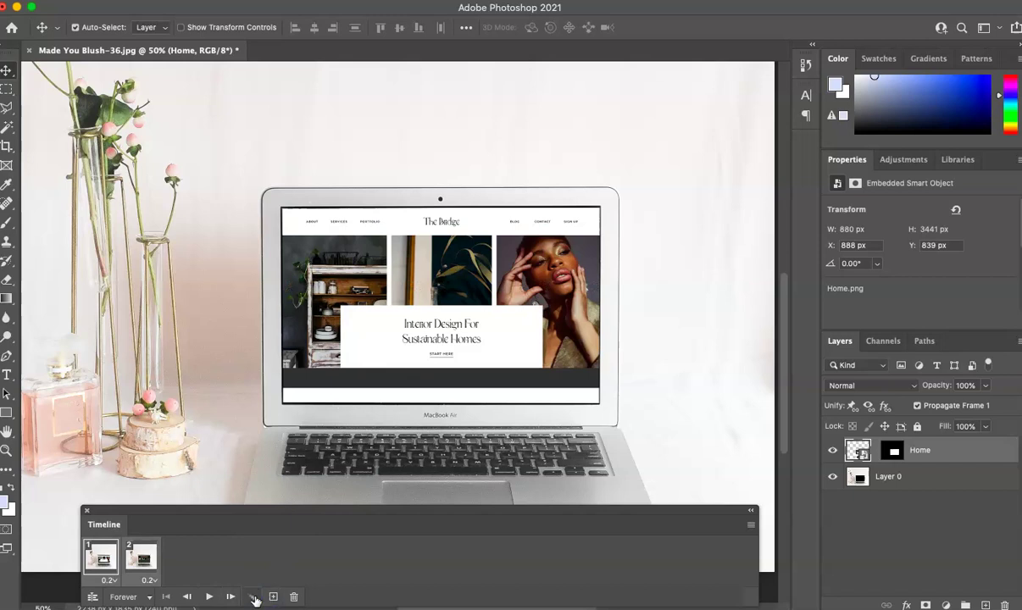
left_click(251, 596)
type("25")
left_click(584, 237)
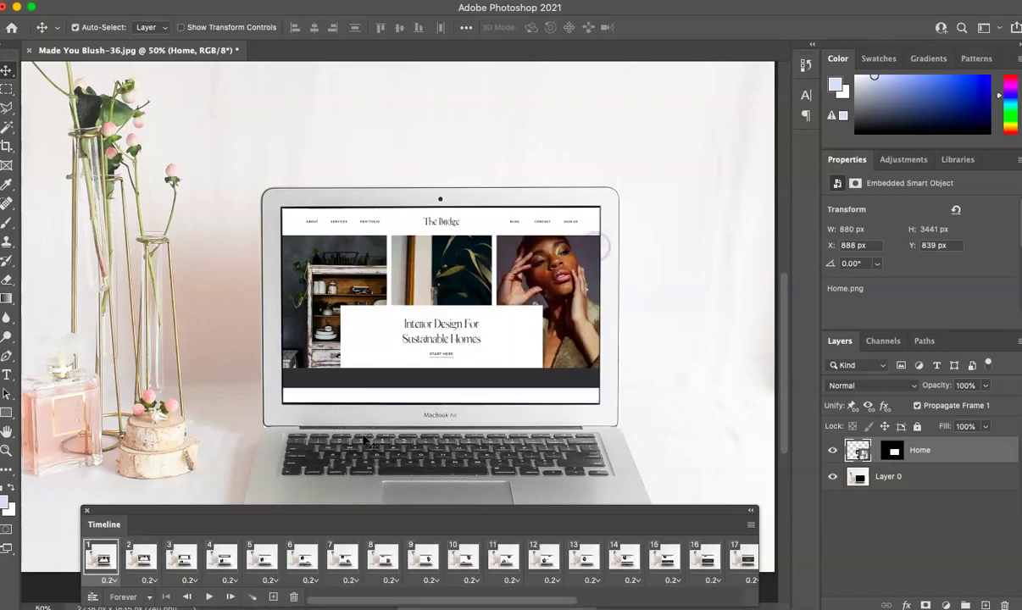
left_click(208, 596)
left_click(208, 599)
left_click(102, 557)
left_click(91, 3)
mouse_move(130, 193)
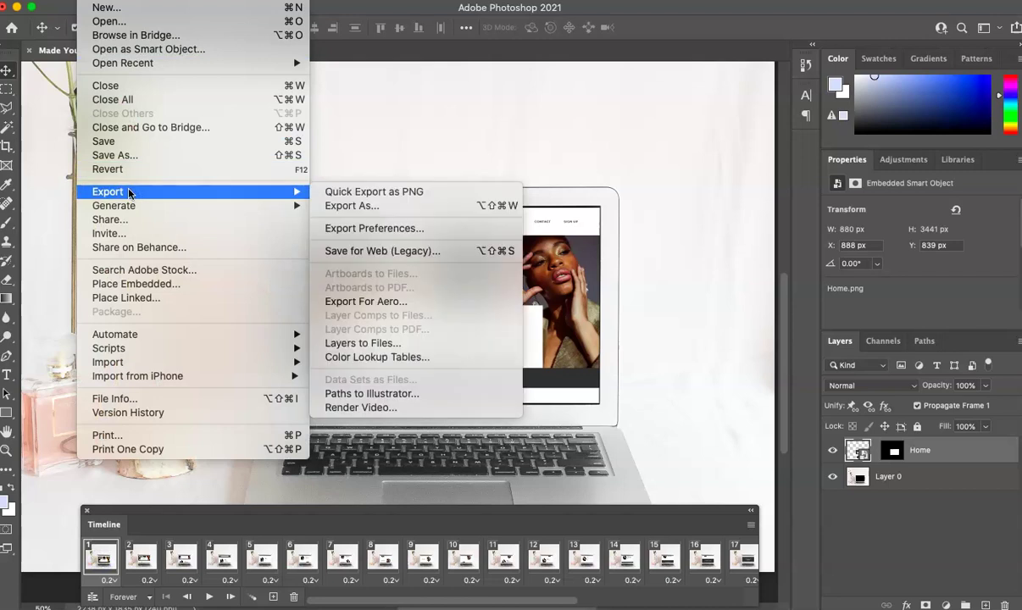
left_click(348, 253)
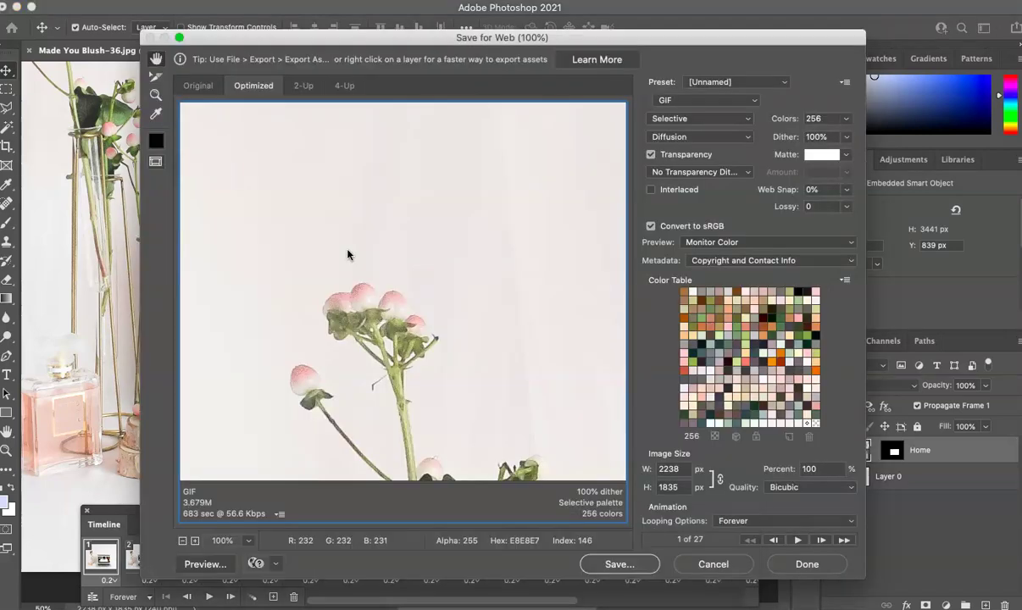
key("super+minus")
key("super+minus")
key("super+minus")
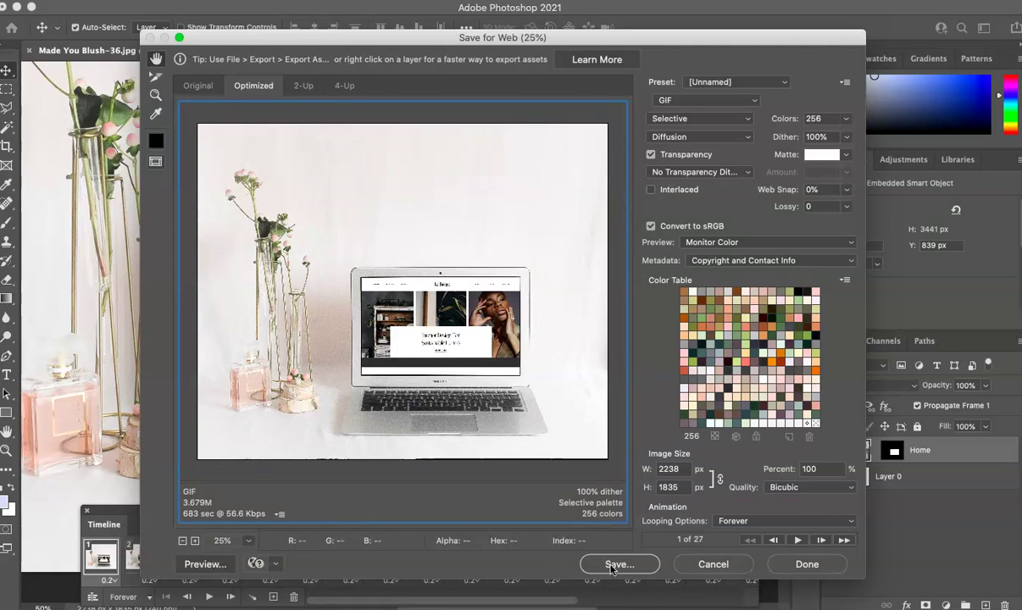
left_click(709, 561)
left_click(93, 0)
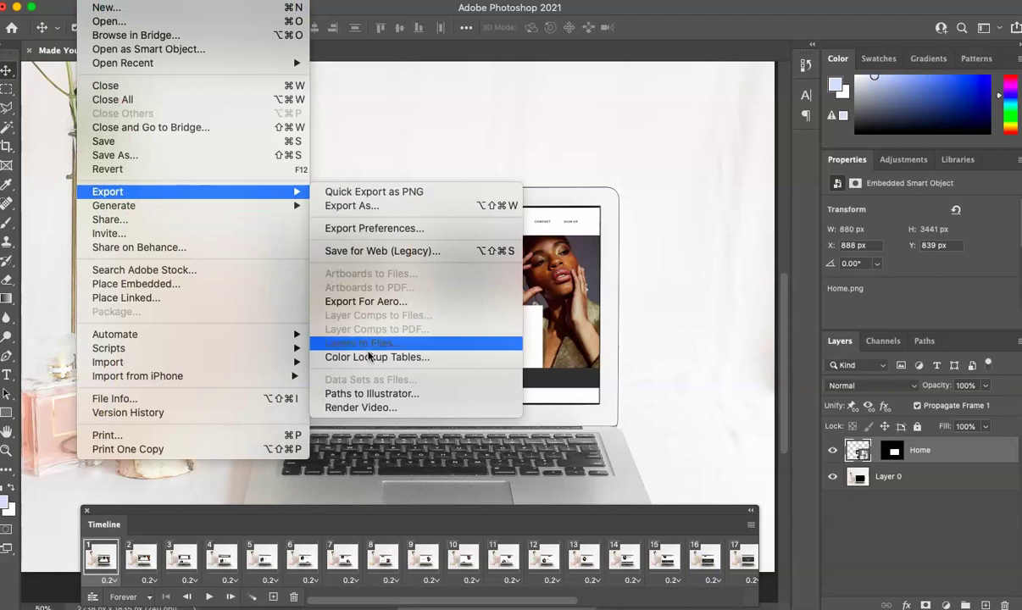
left_click(360, 408)
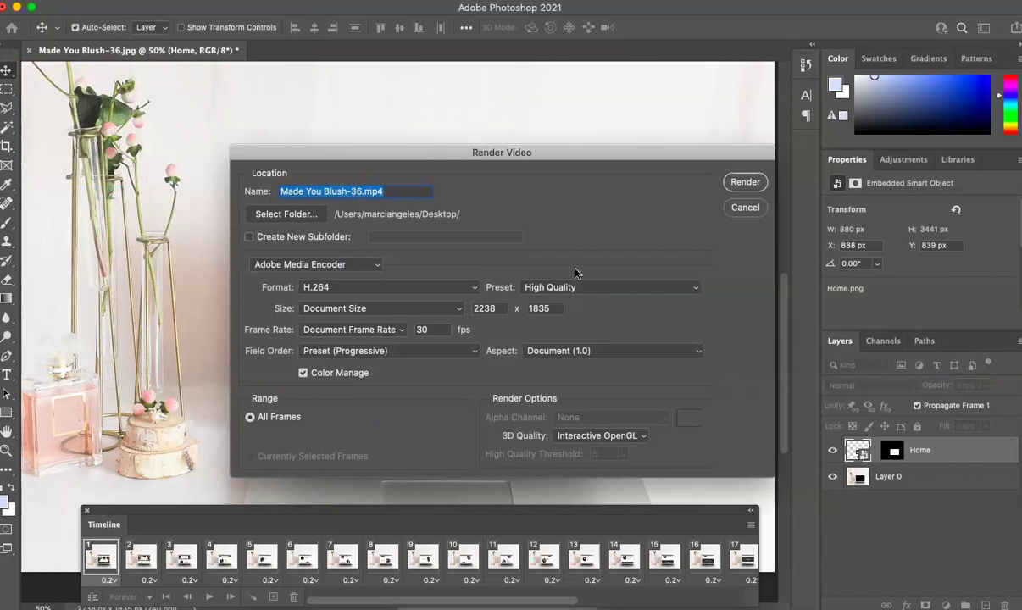
left_click(746, 208)
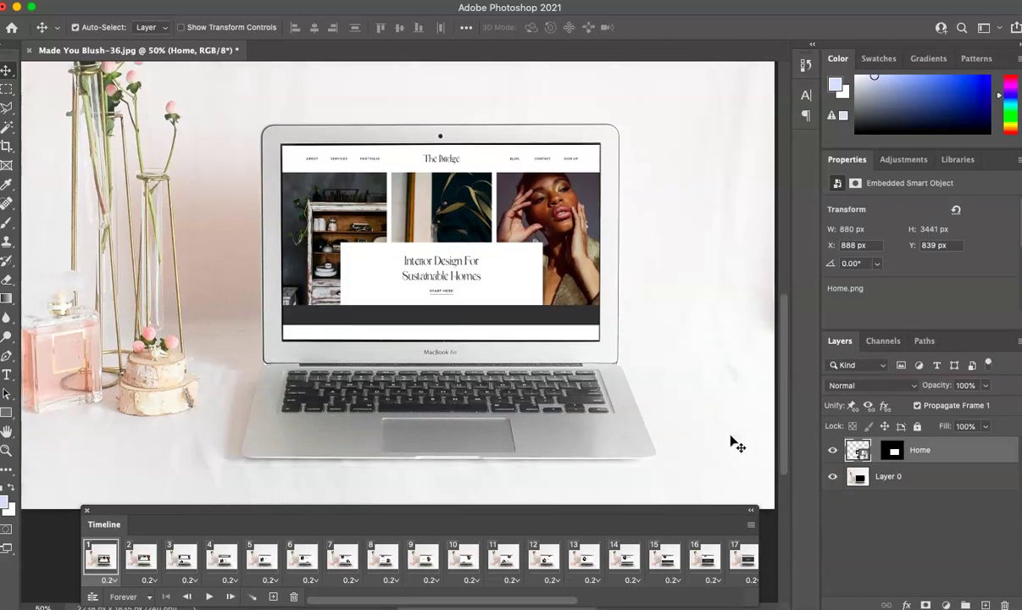
key("ctrl+minus")
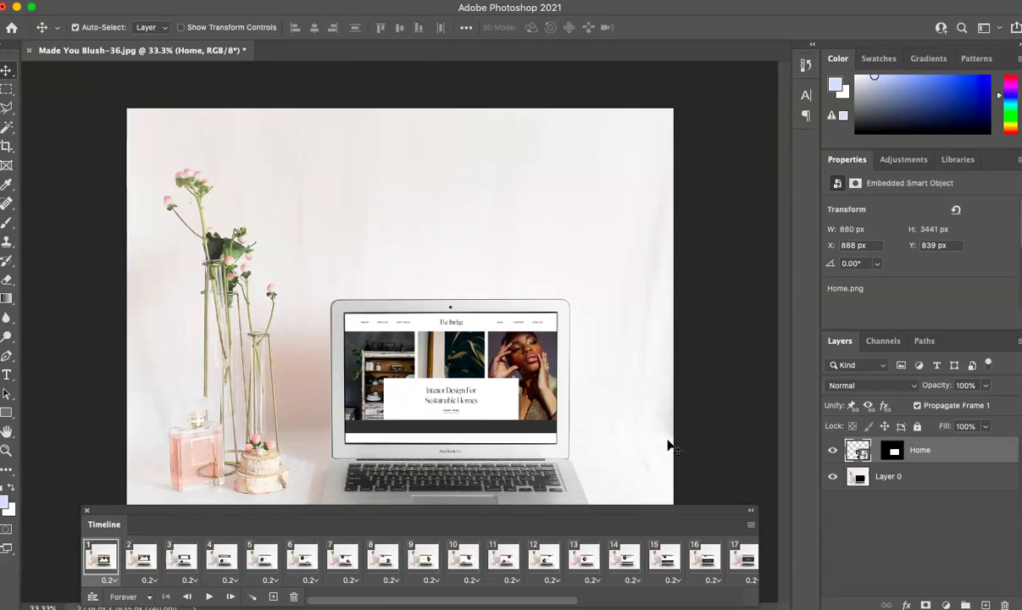
- Delete the frame animation and video timeline, remove the Home layer, and shrink the Timeline
left_click(750, 525)
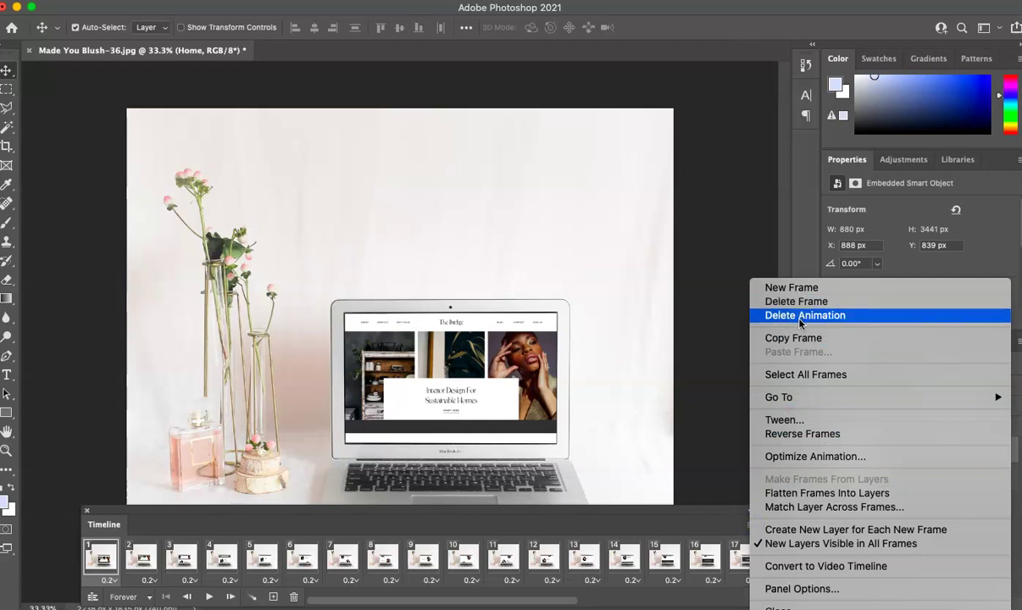
left_click(800, 315)
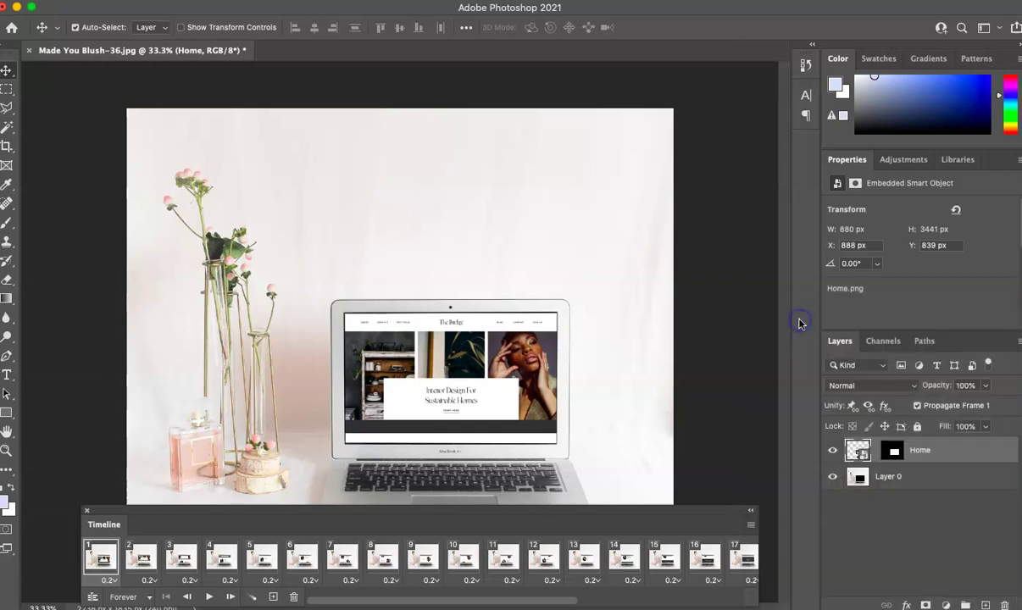
left_click(751, 524)
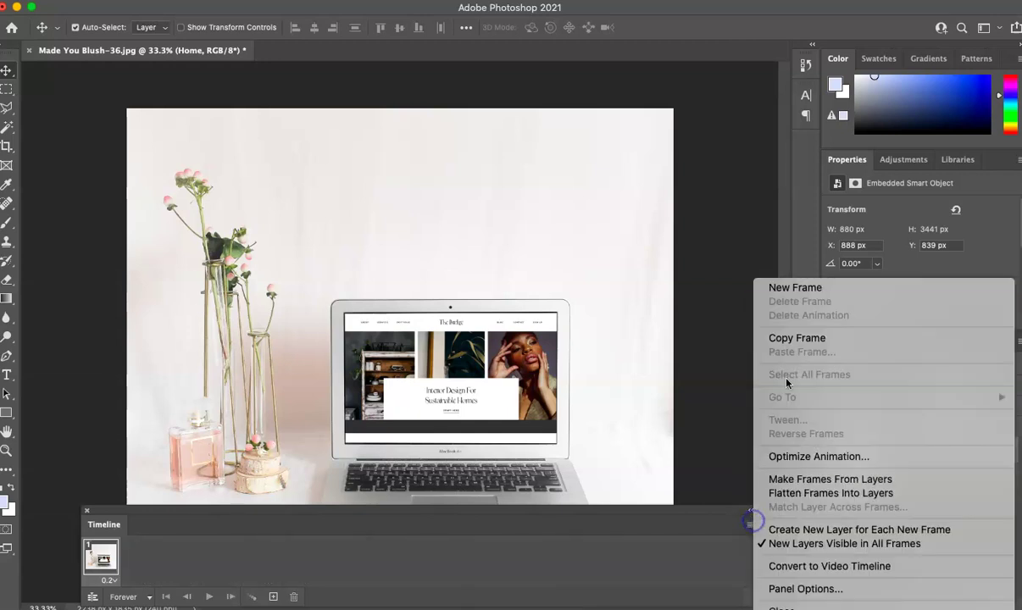
left_click(822, 565)
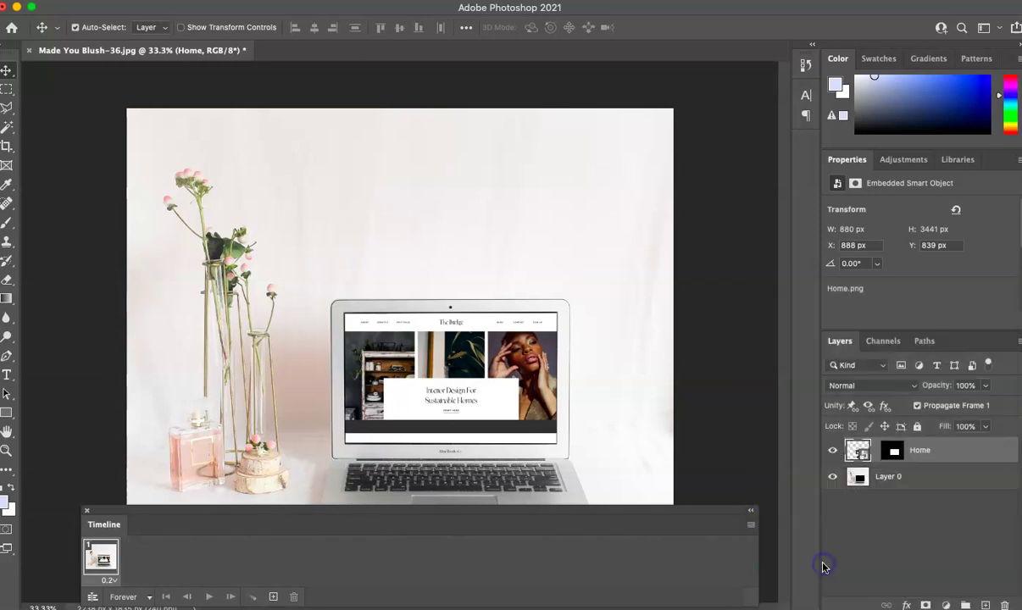
left_click(751, 528)
left_click(818, 374)
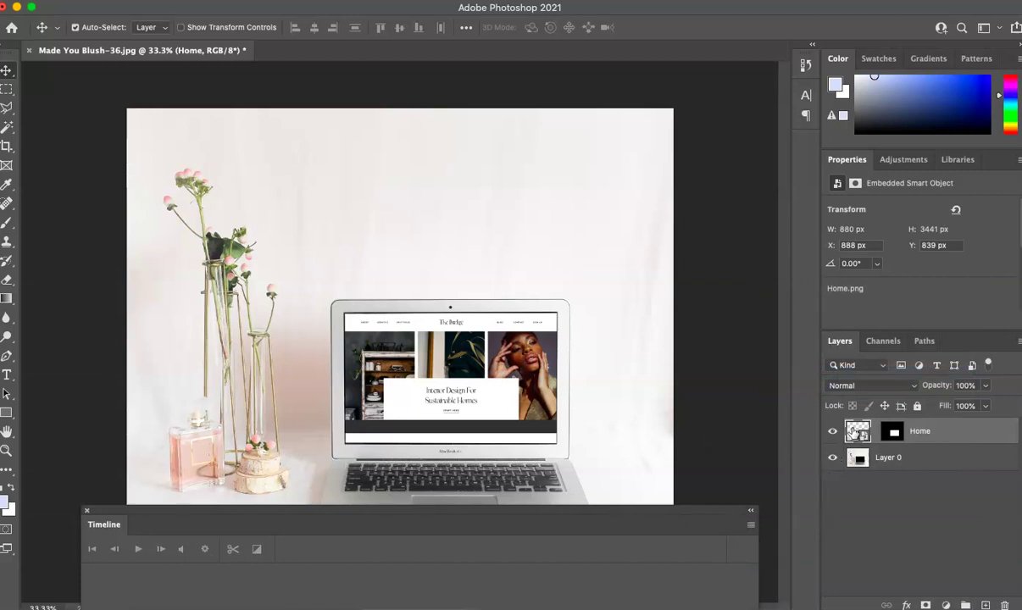
key("Delete")
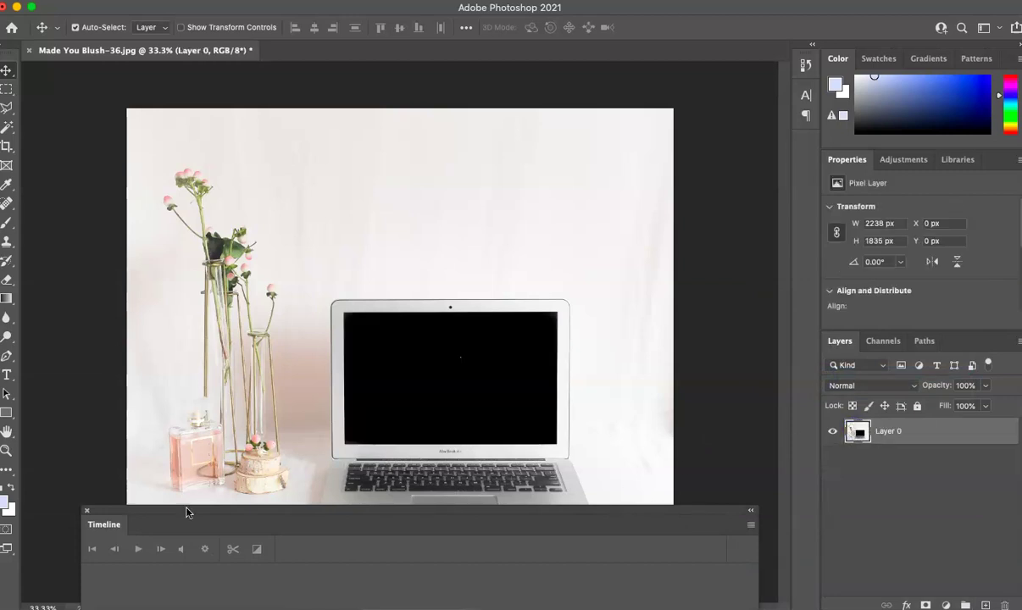
left_click_drag(98, 513, 101, 559)
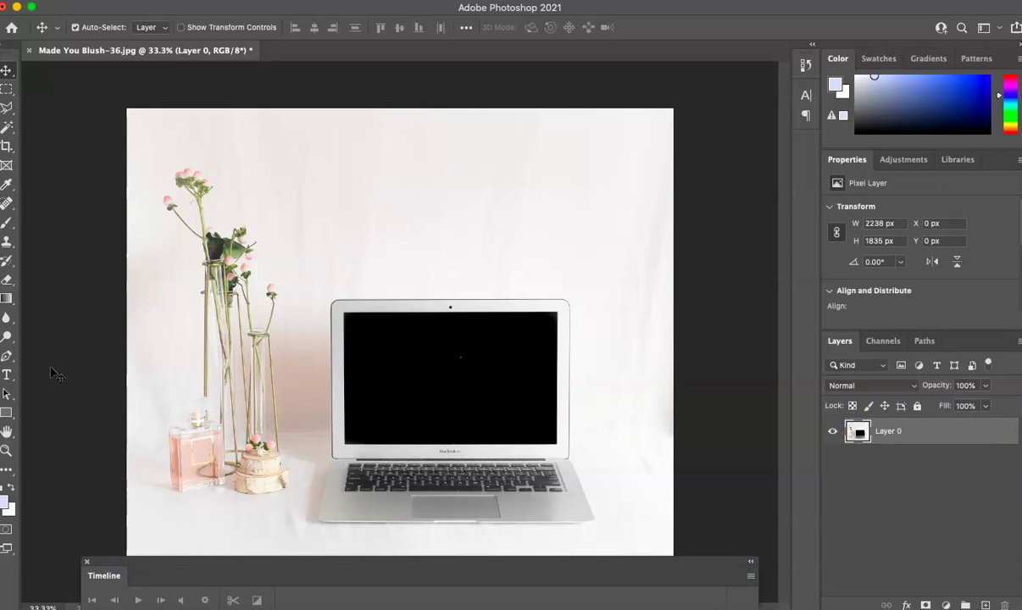
- Draw Rectangle 1 over the laptop screen and convert it to an embedded smart object
left_click(6, 412)
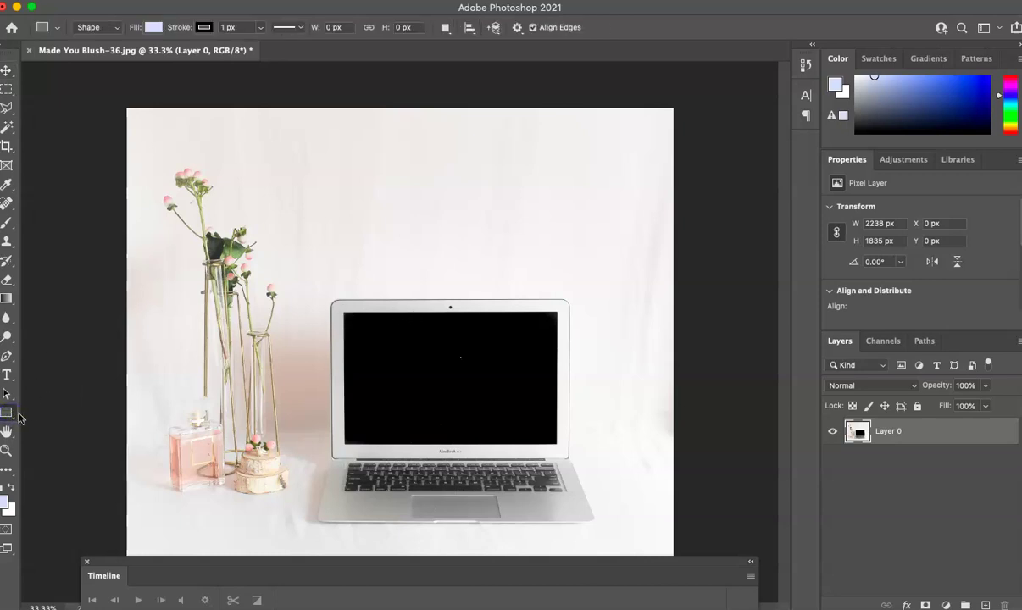
left_click_drag(345, 312, 555, 441)
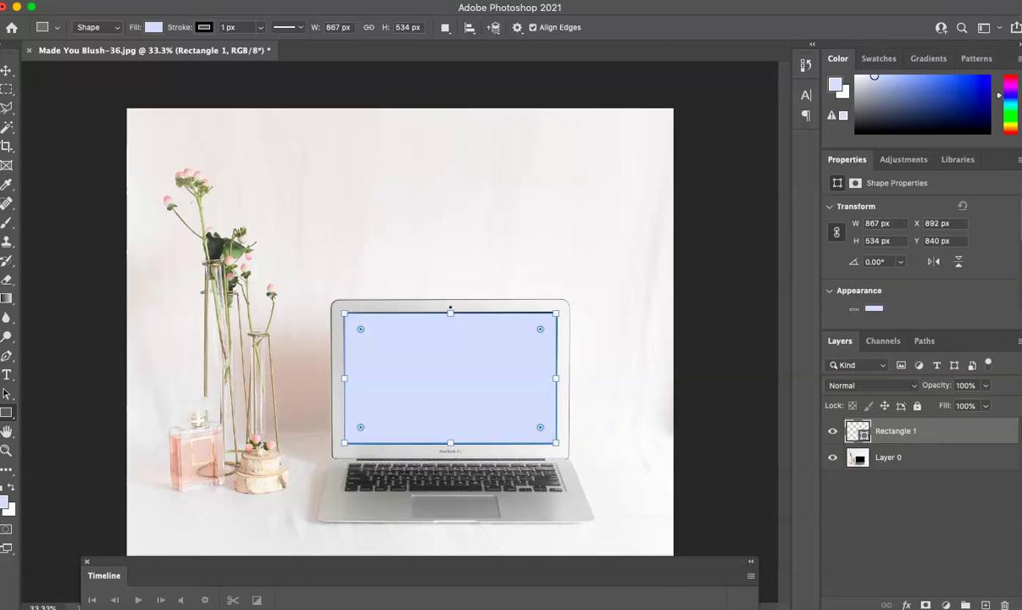
left_click(204, 0)
mouse_move(279, 274)
left_click(458, 279)
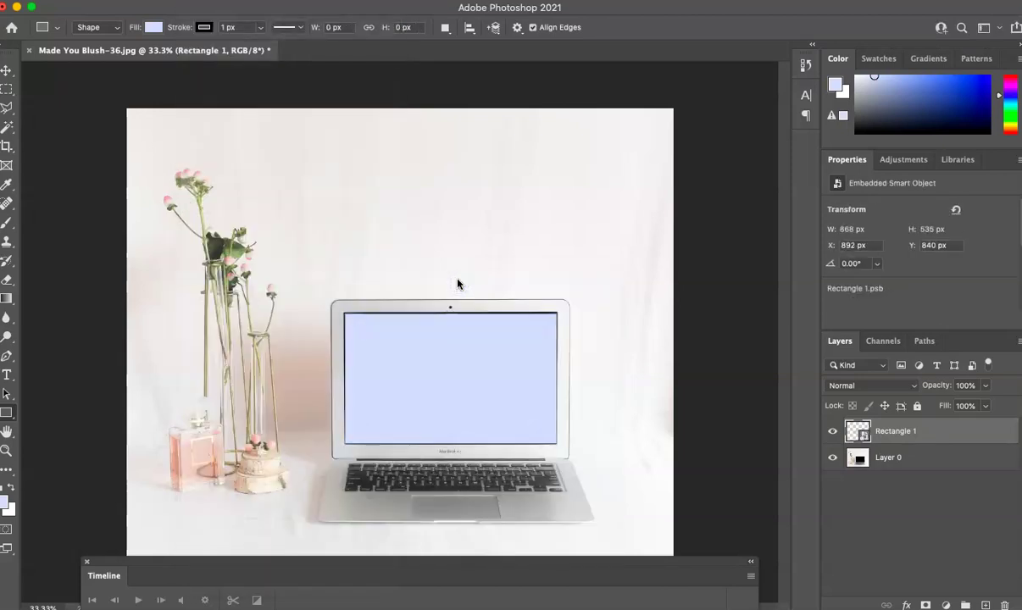
- Inside Rectangle 1, stretch the homepage image to fill the rectangle, save, and close
key("v")
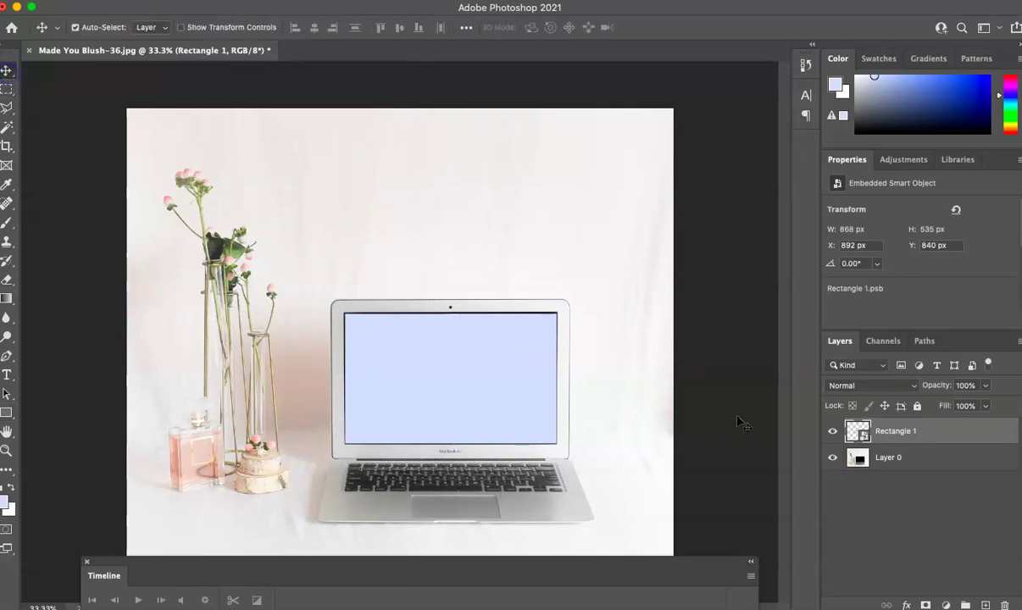
double_click(857, 434)
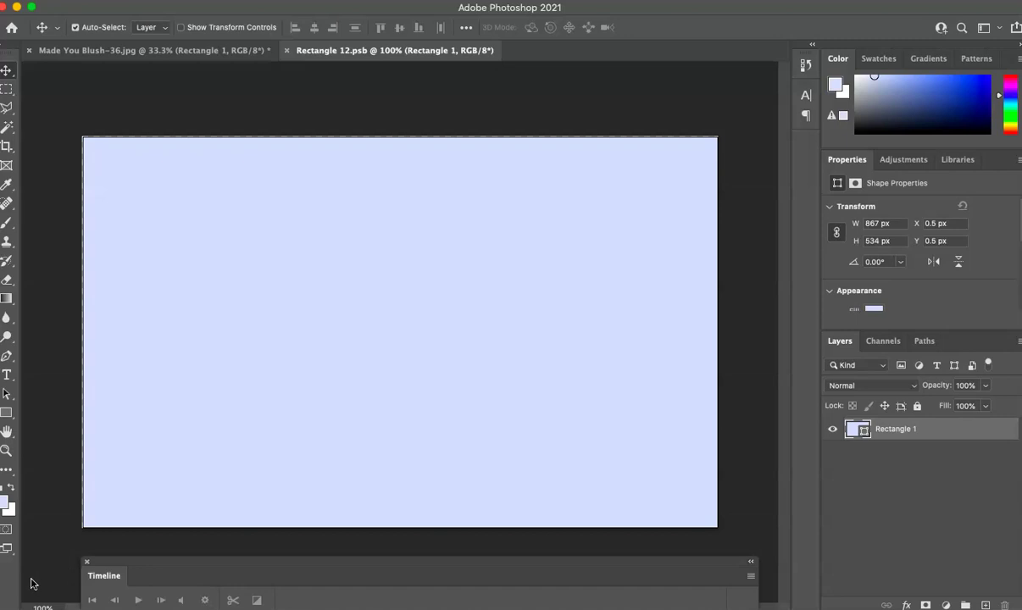
left_click_drag(31, 583, 225, 423)
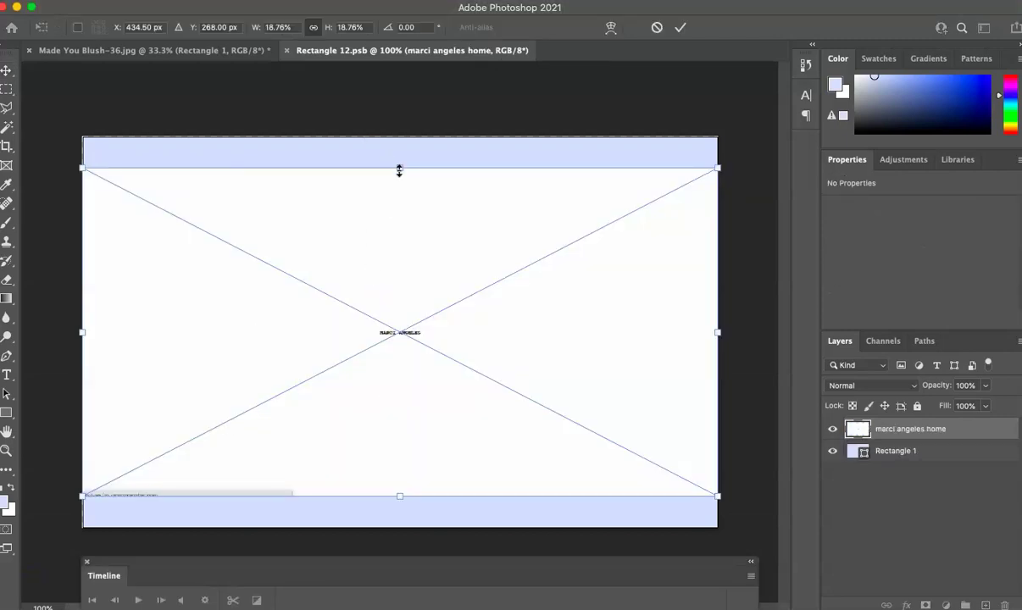
left_click_drag(399, 169, 399, 139)
left_click_drag(400, 499, 400, 529)
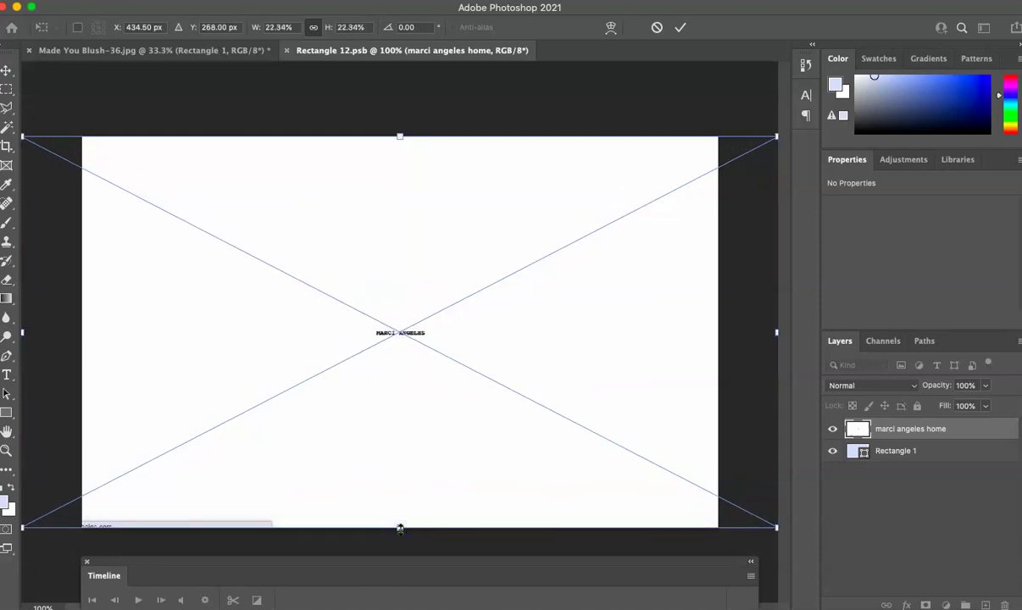
key("Return")
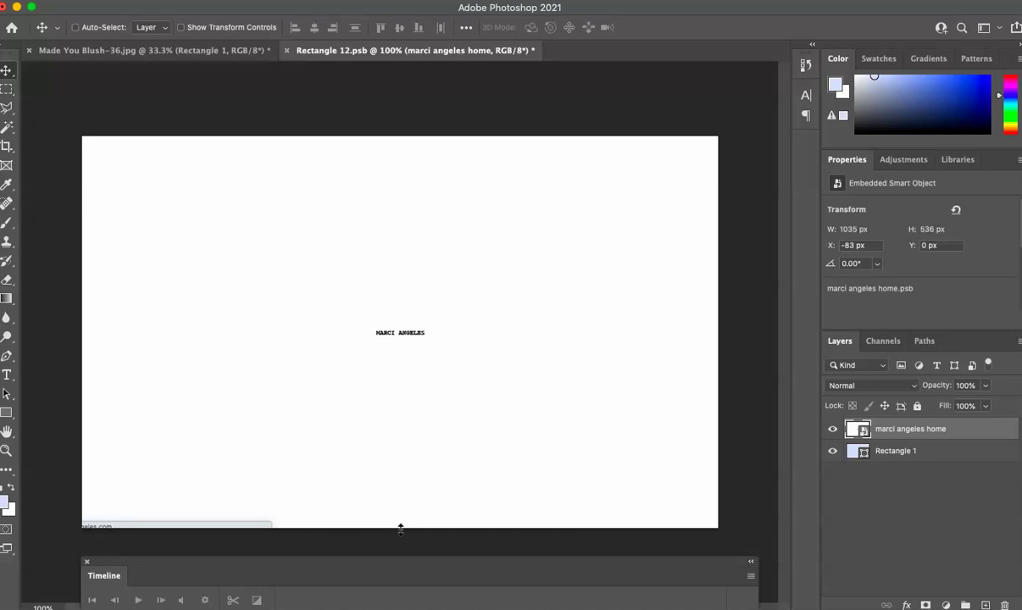
key("super+s")
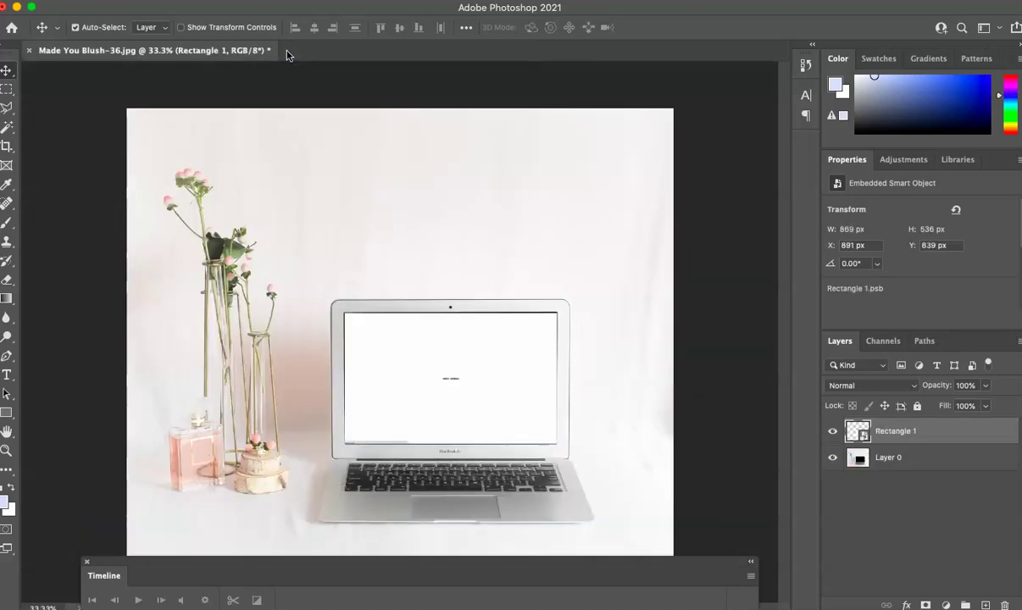
left_click(287, 50)
- Enlarge the Timeline panel and create a video timeline
left_click_drag(602, 561, 593, 398)
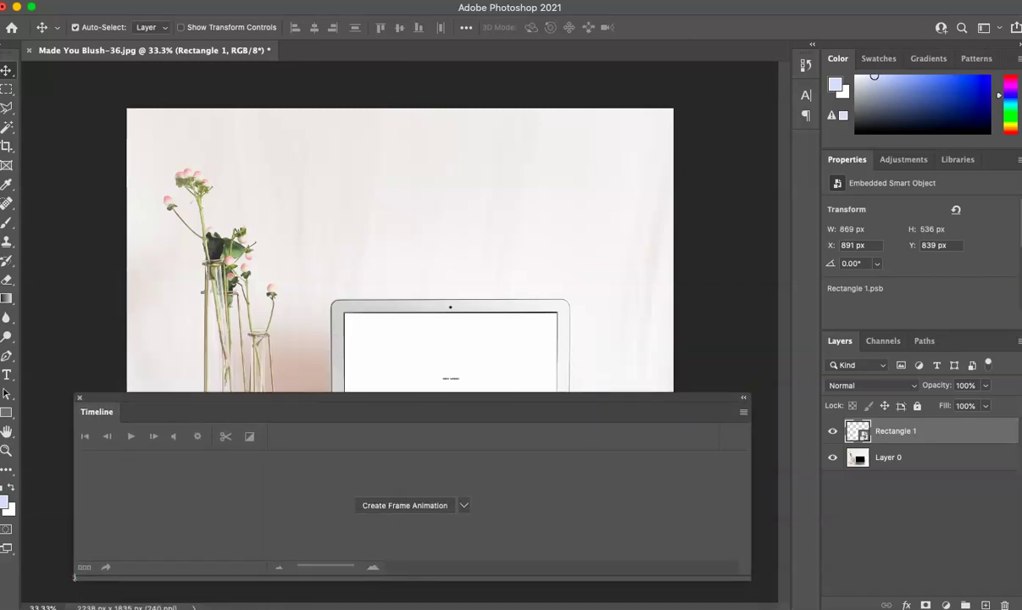
left_click(462, 1)
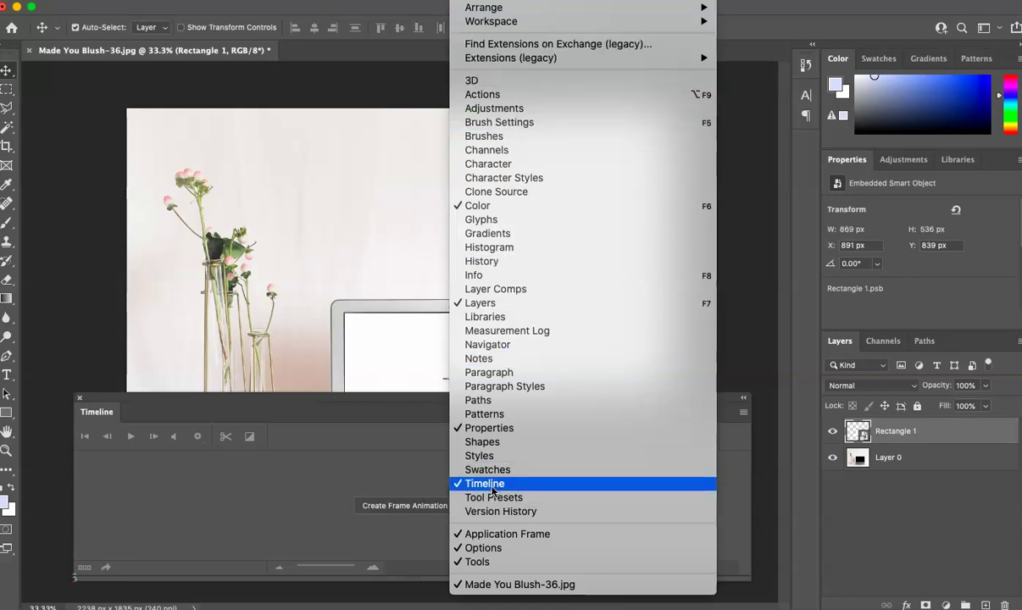
left_click(356, 445)
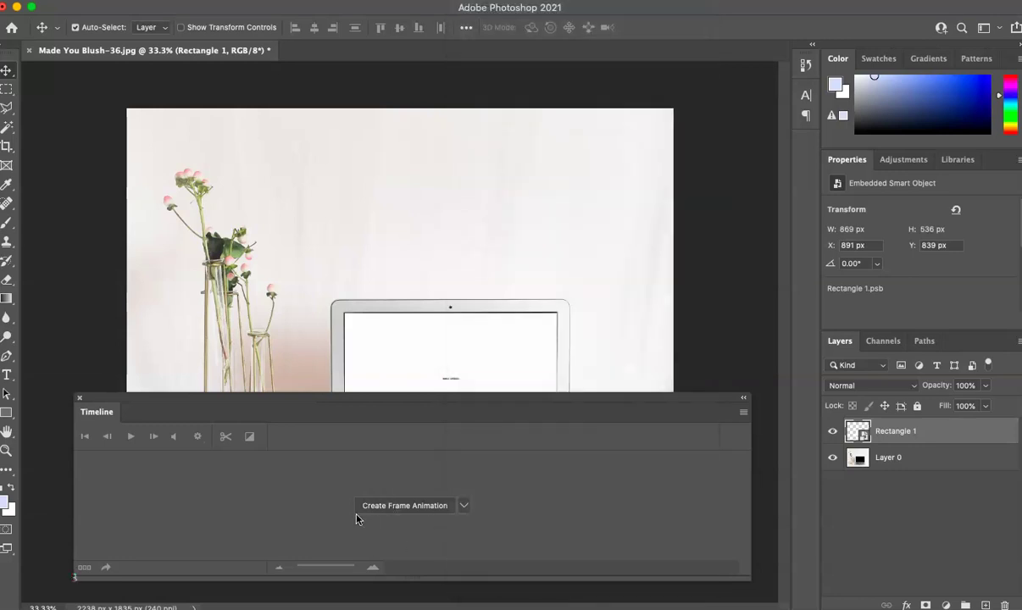
left_click(463, 505)
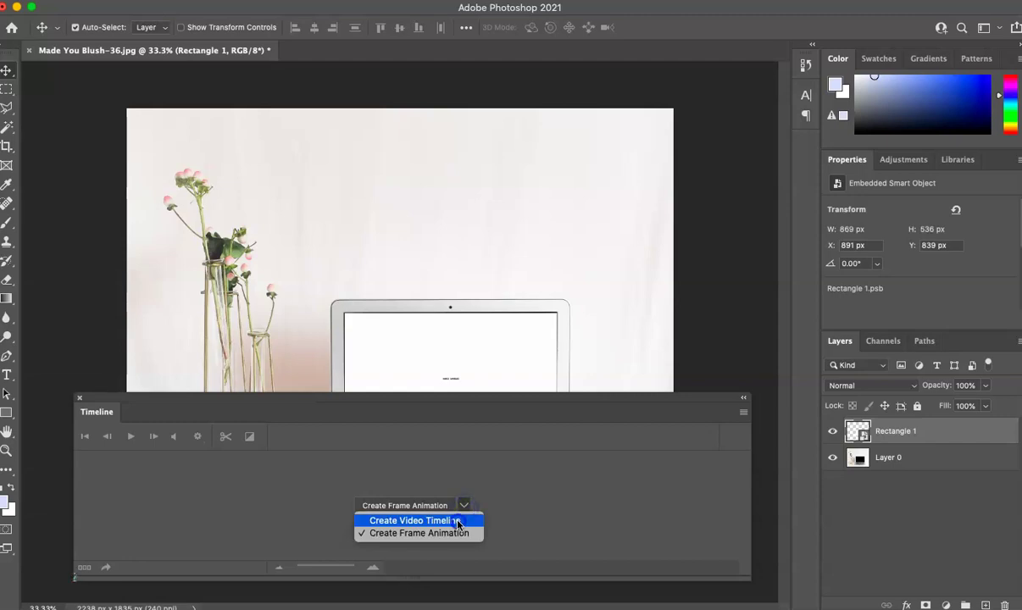
left_click(458, 521)
left_click(431, 508)
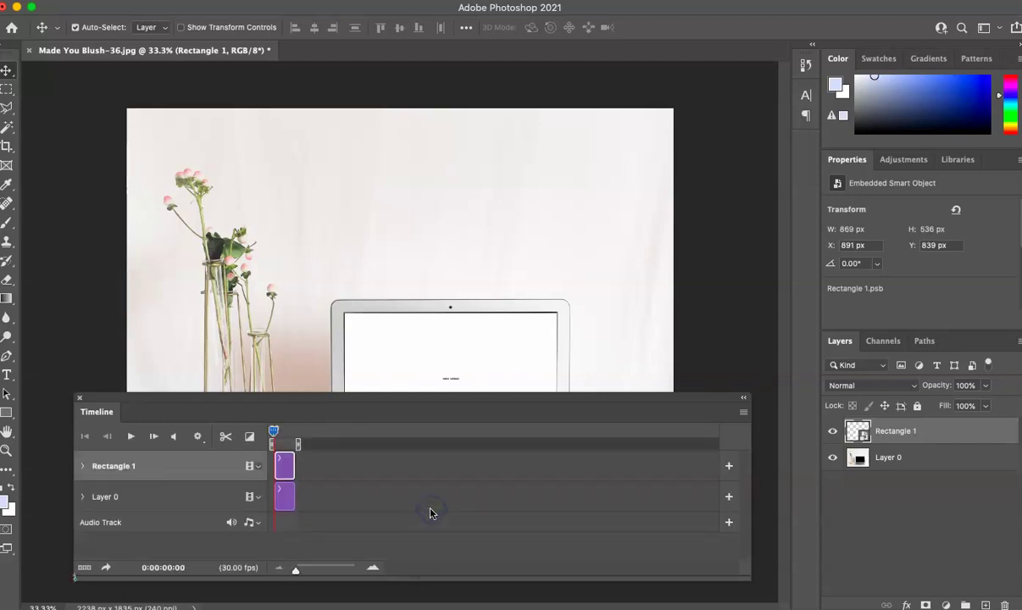
- Inspect the Rectangle 1 and Layer 0 tracks, adjust Rectangle 1's clip length, and lower the Timeline
left_click(82, 467)
left_click(82, 466)
left_click(83, 496)
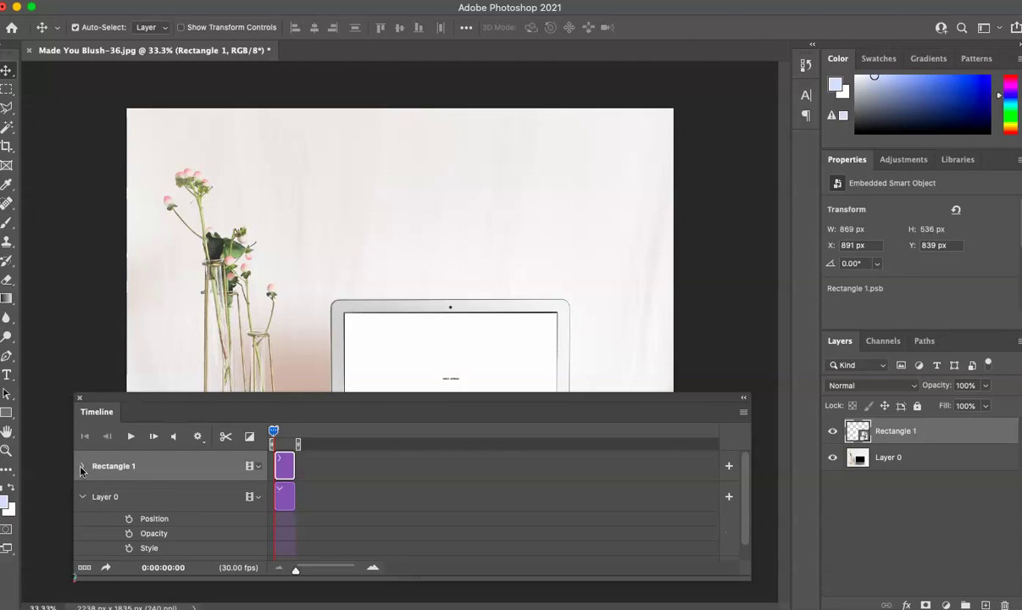
left_click(82, 466)
left_click(82, 466)
left_click(82, 496)
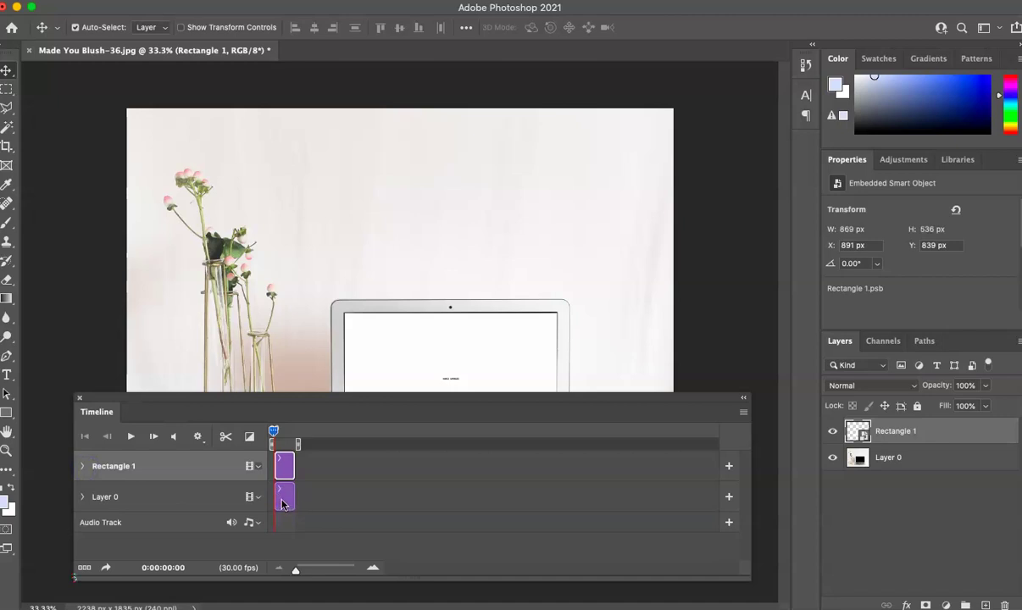
mouse_move(294, 466)
left_mouse_down()
mouse_move(282, 466)
mouse_move(293, 465)
left_mouse_up()
left_click_drag(317, 411, 317, 506)
- Play and stop the timeline twice to preview the current animation
left_click(130, 532)
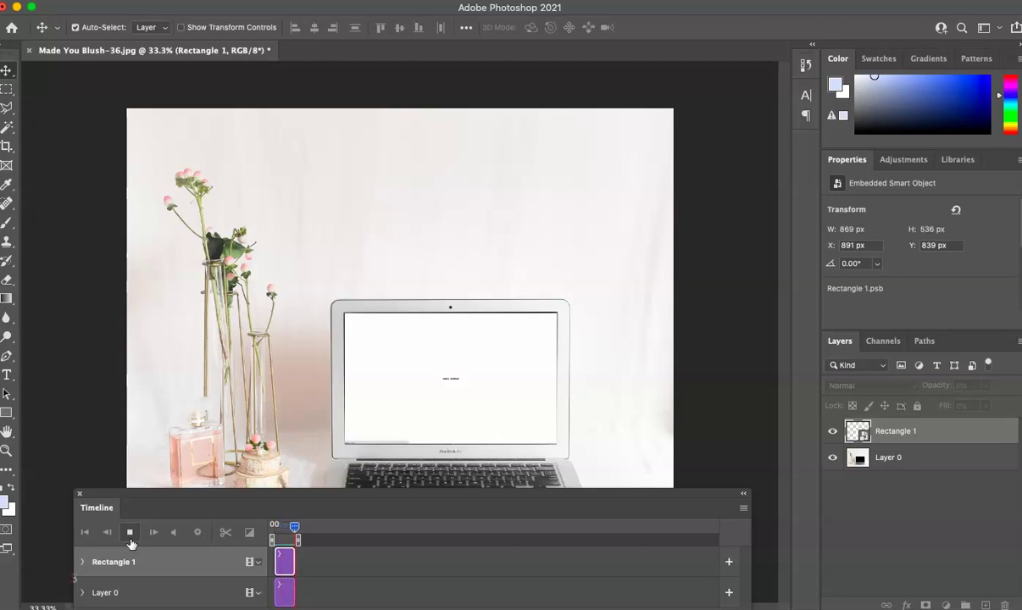
left_click(131, 533)
left_click(131, 533)
left_click(130, 533)
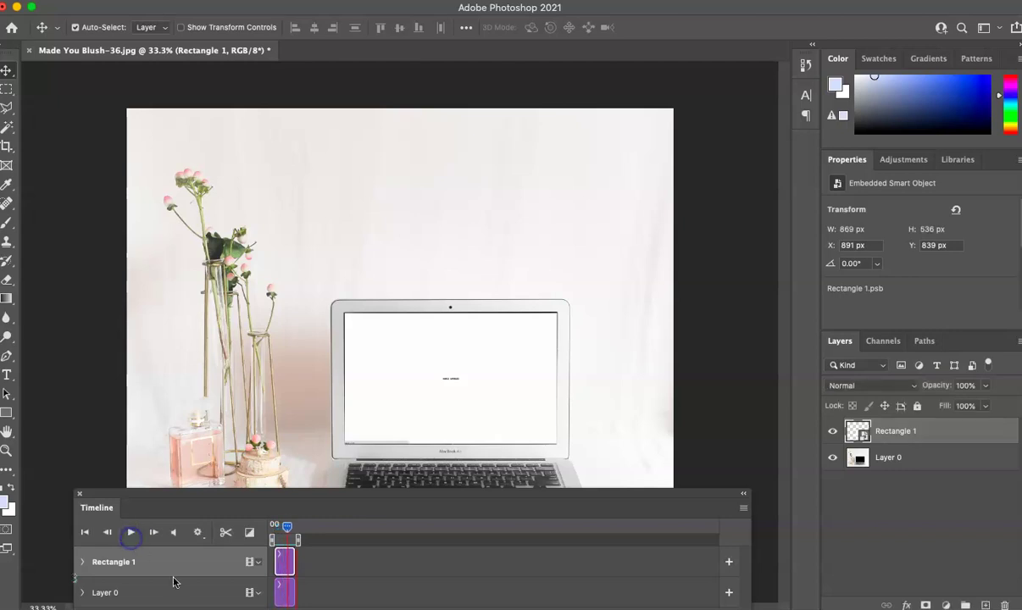
- Reveal the Rectangle 1 and Layer 0 Transform tracks, then open File > Export options
left_click(82, 562)
left_click_drag(147, 507, 149, 345)
left_click(80, 478)
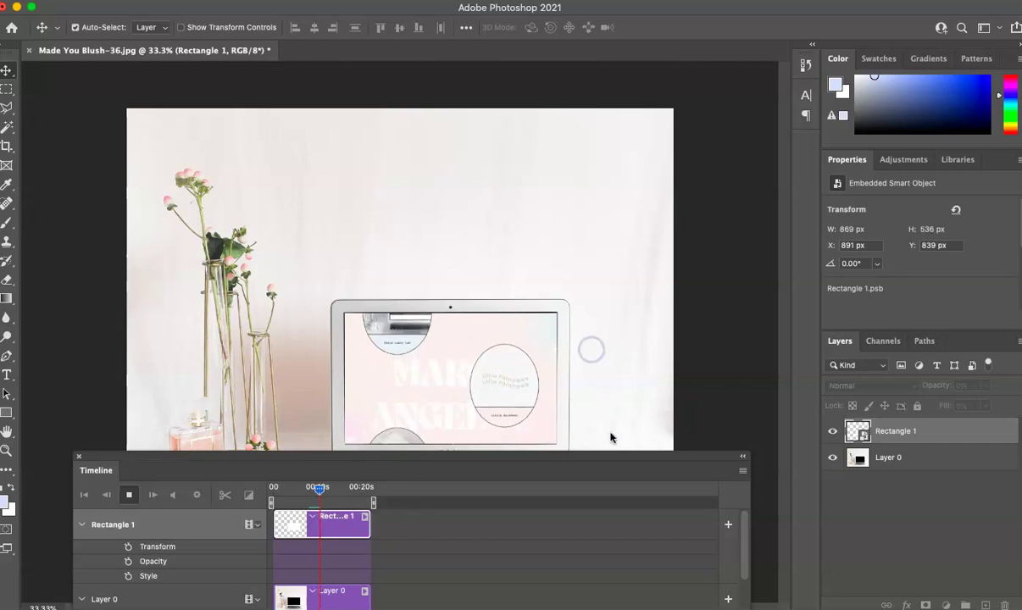
left_click_drag(608, 457, 607, 578)
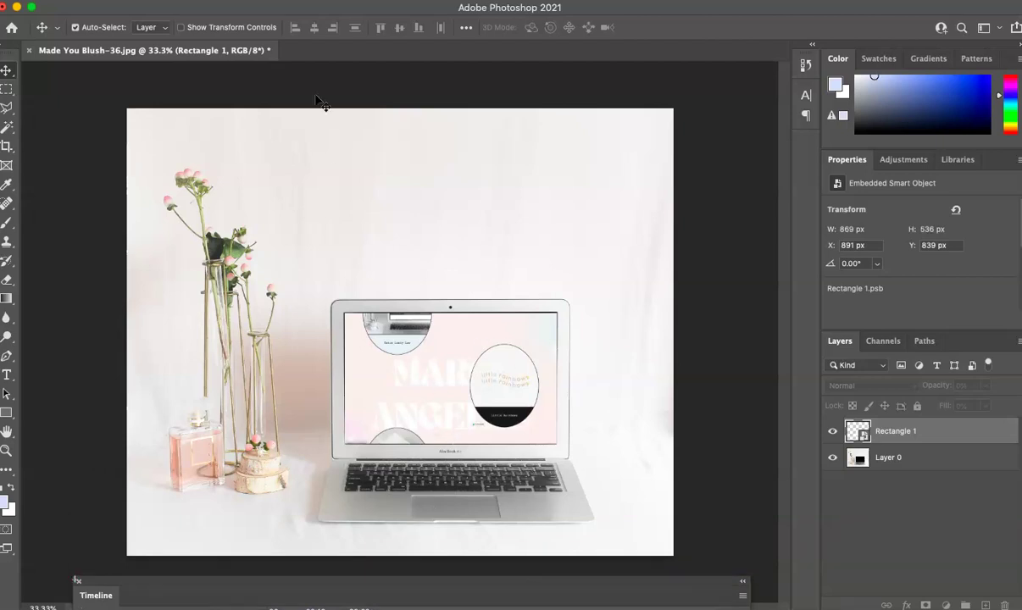
left_click(95, 0)
mouse_move(172, 200)
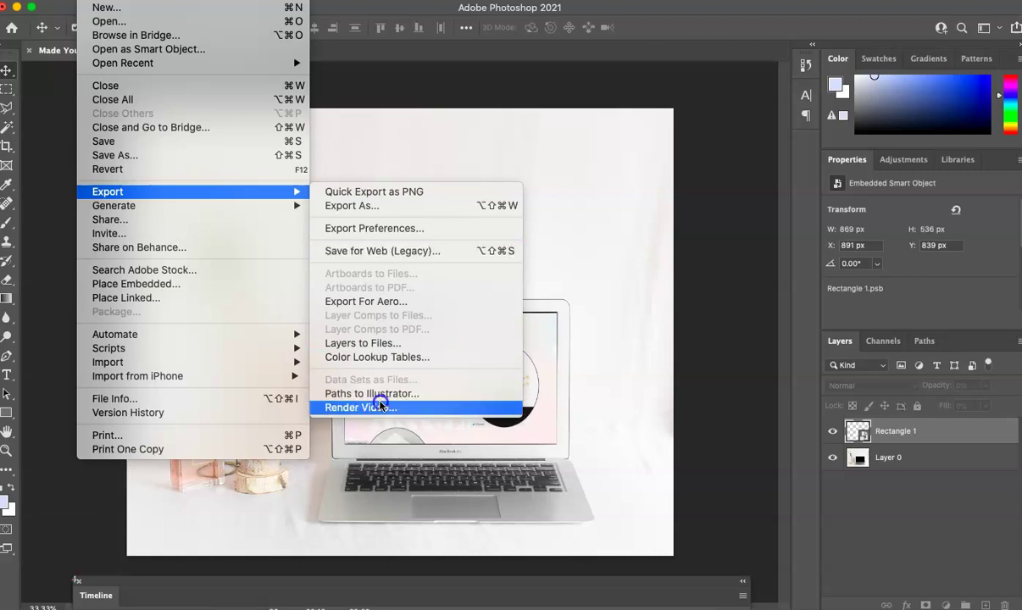
left_click(381, 407)
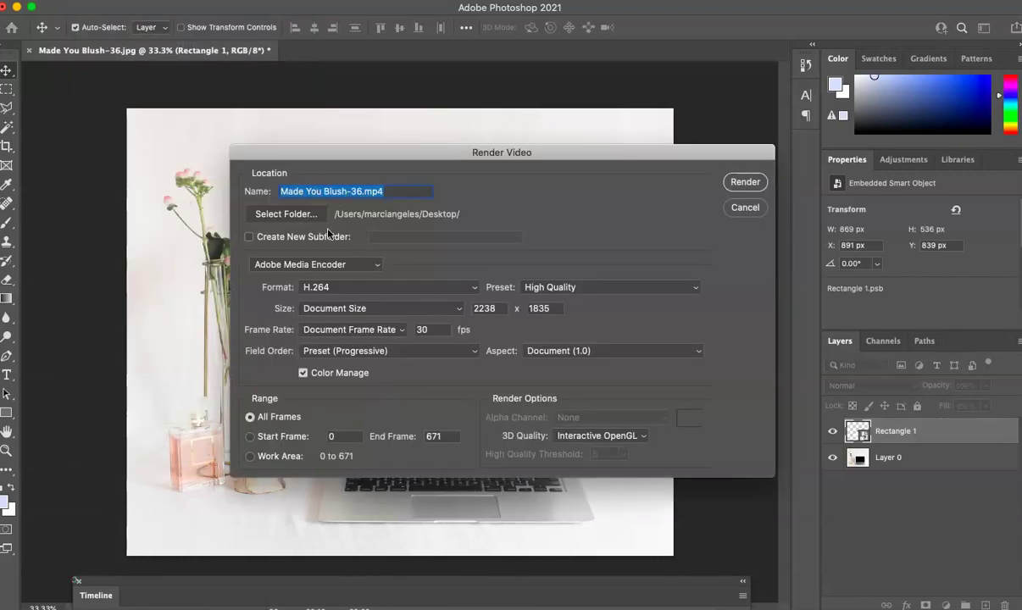
left_click(745, 208)
left_click(756, 184)
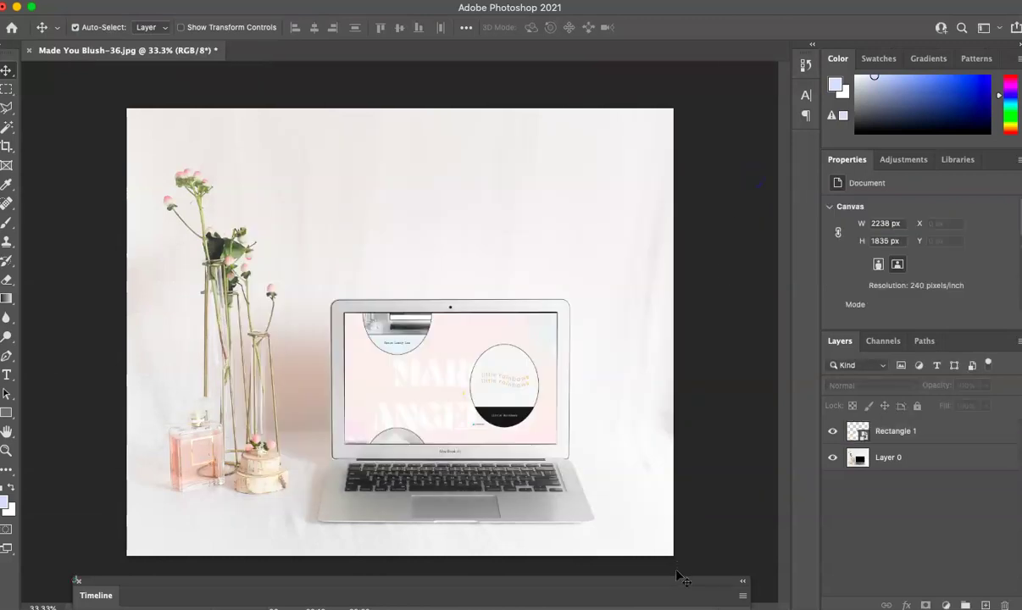
- Enlarge the Timeline, play the website scrolling preview, then drag the panel below the canvas
left_click_drag(674, 573, 680, 447)
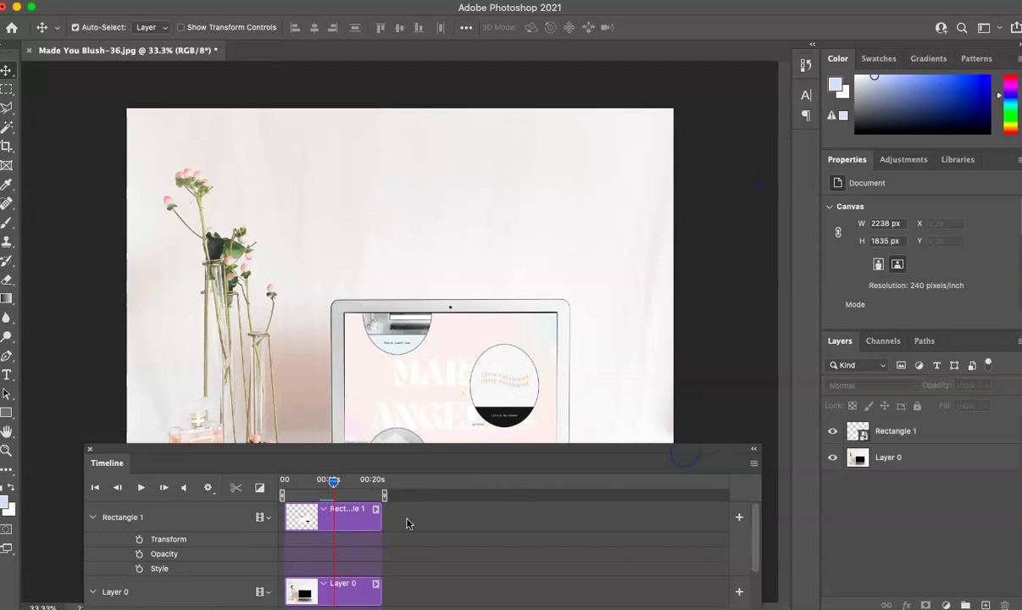
left_click(143, 488)
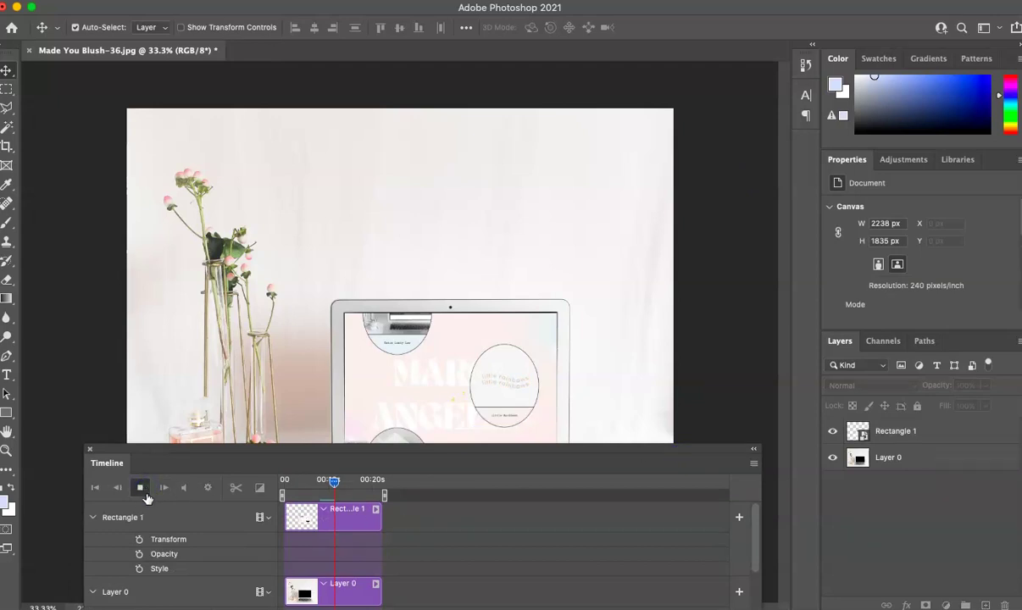
left_click(143, 487)
left_click_drag(173, 462, 228, 556)
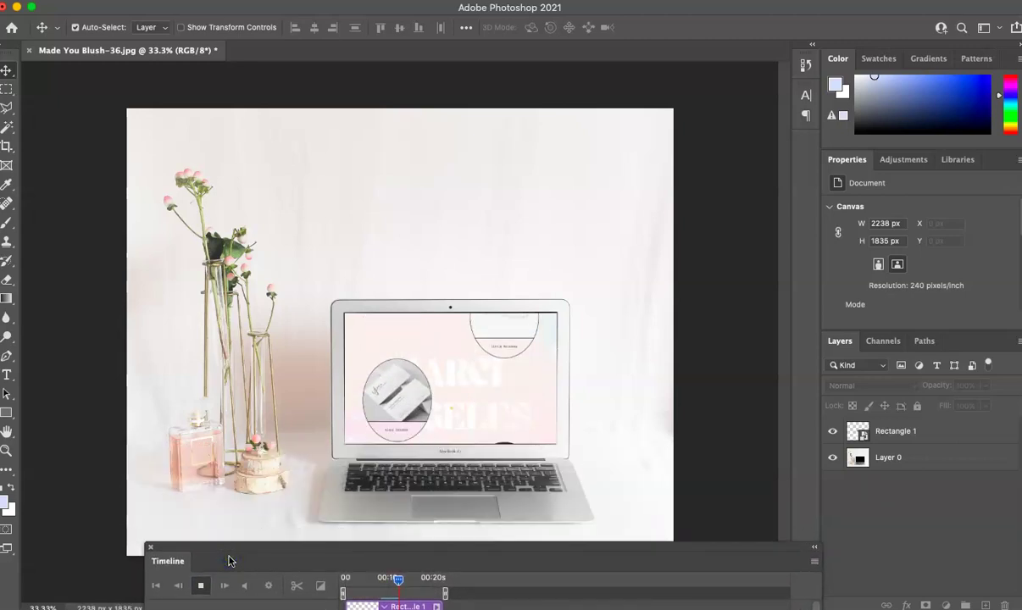